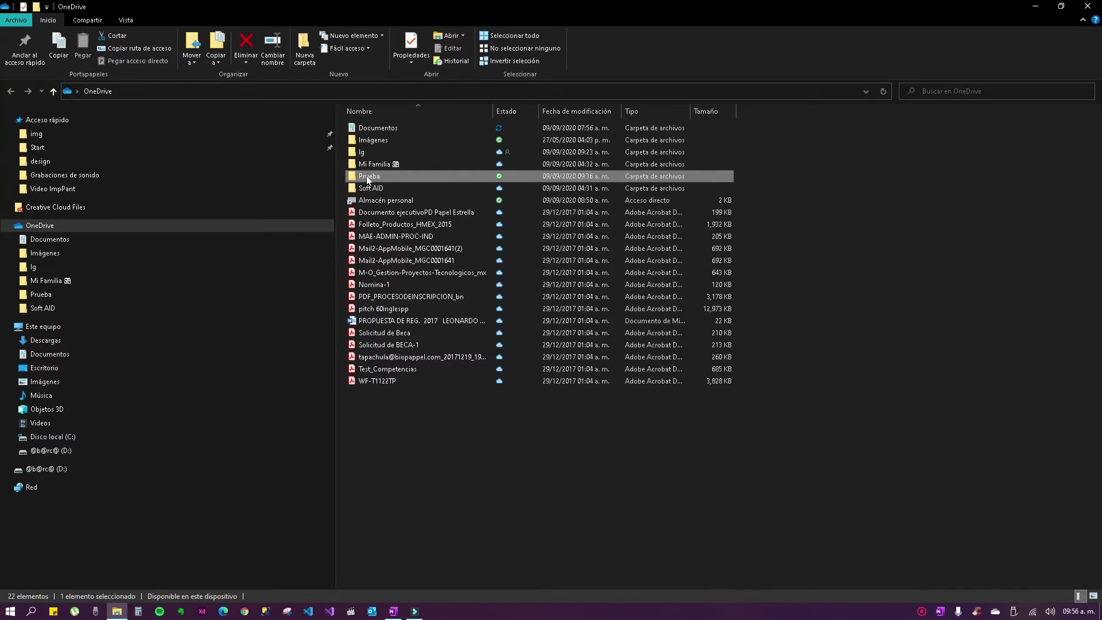
- Open the share dialog for the Prueba folder and centre it on screen
right_click(366, 175)
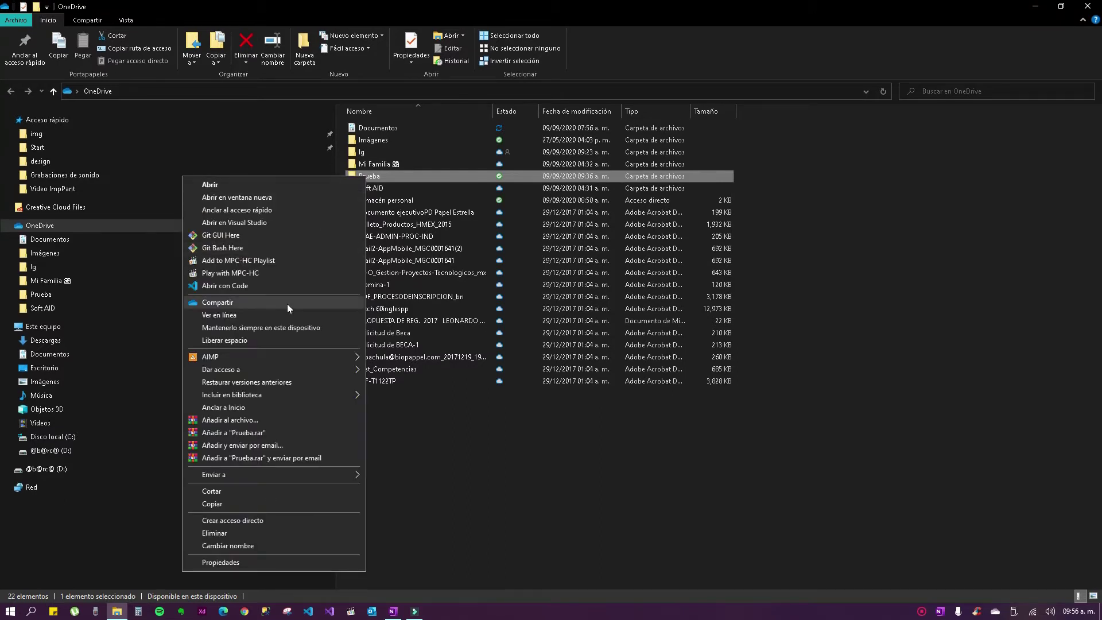
click(287, 302)
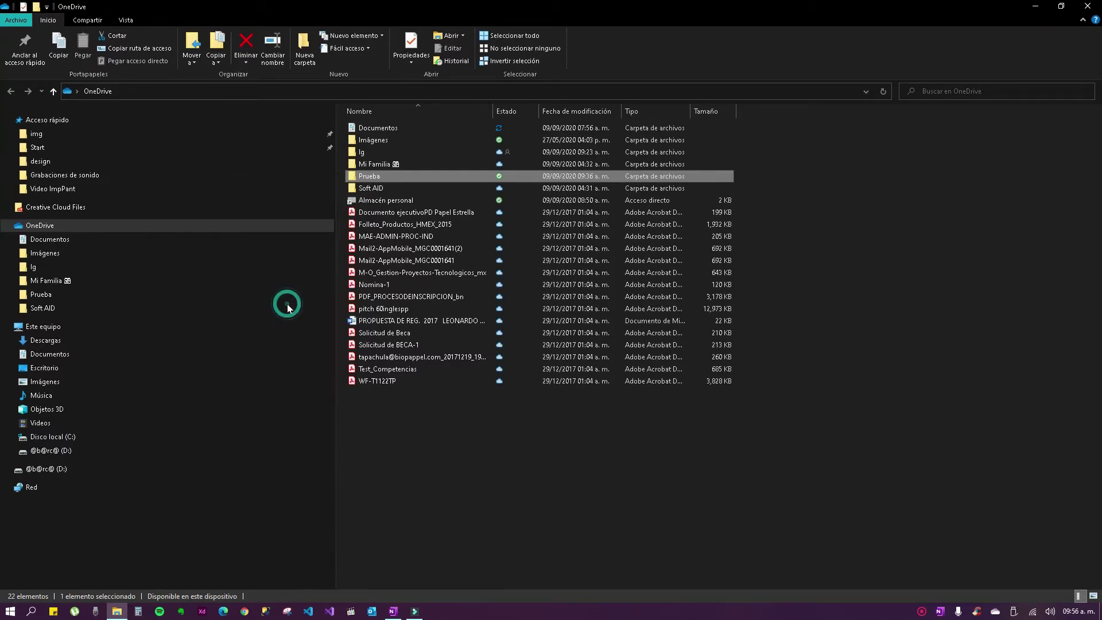
click(1037, 6)
click(255, 183)
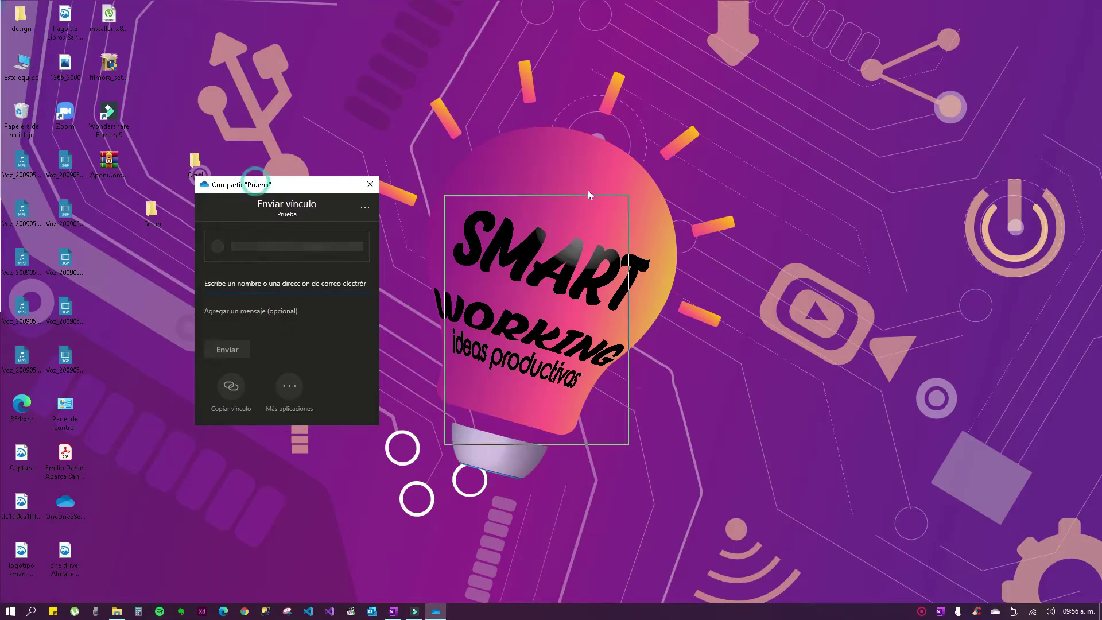
drag(567, 200, 606, 189)
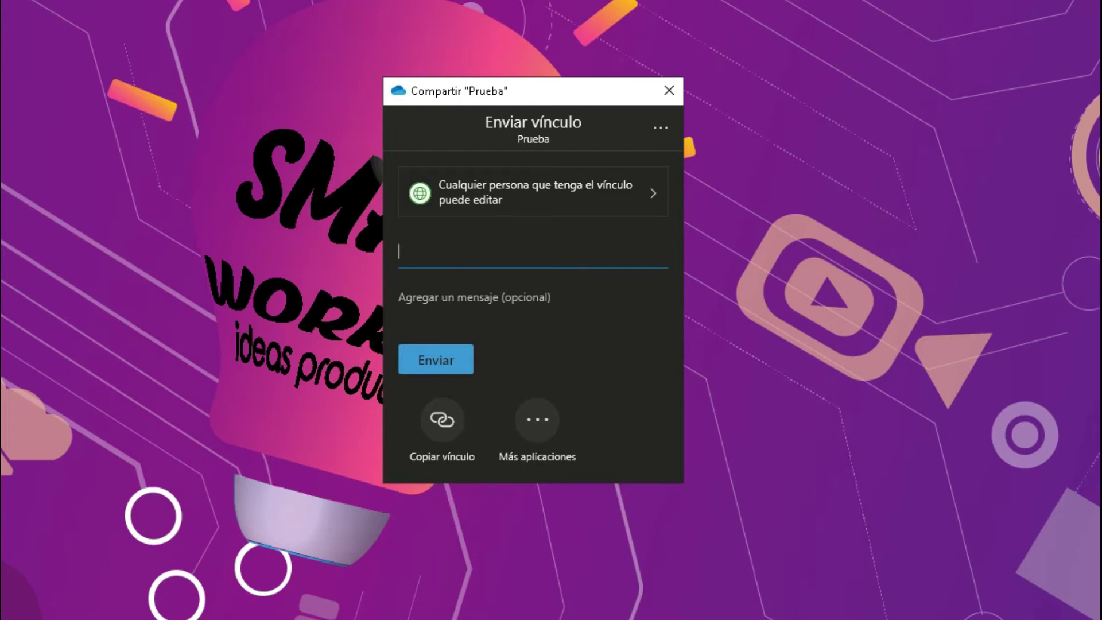
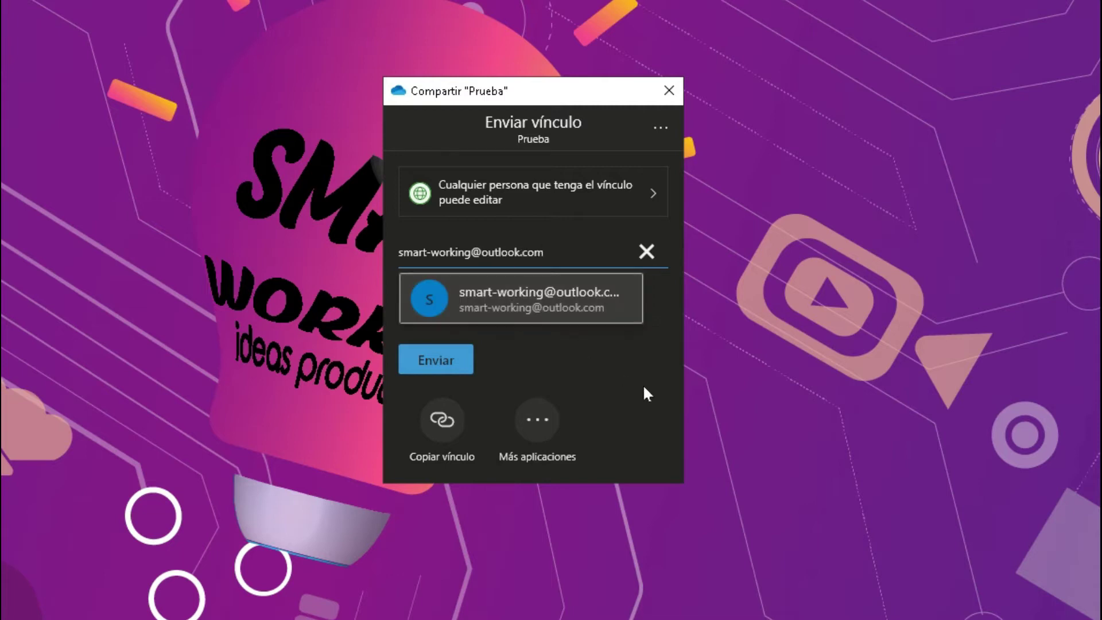
- Add the recipient's e-mail address and the message 'Carpeta de Trabajo en Grupo'
click(583, 304)
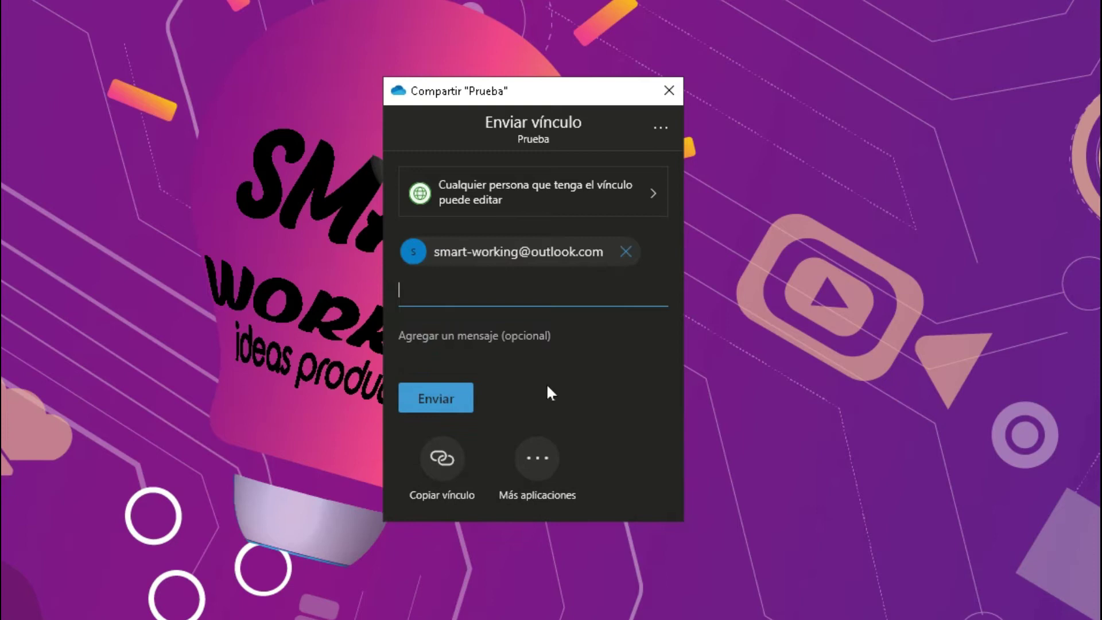
click(435, 333)
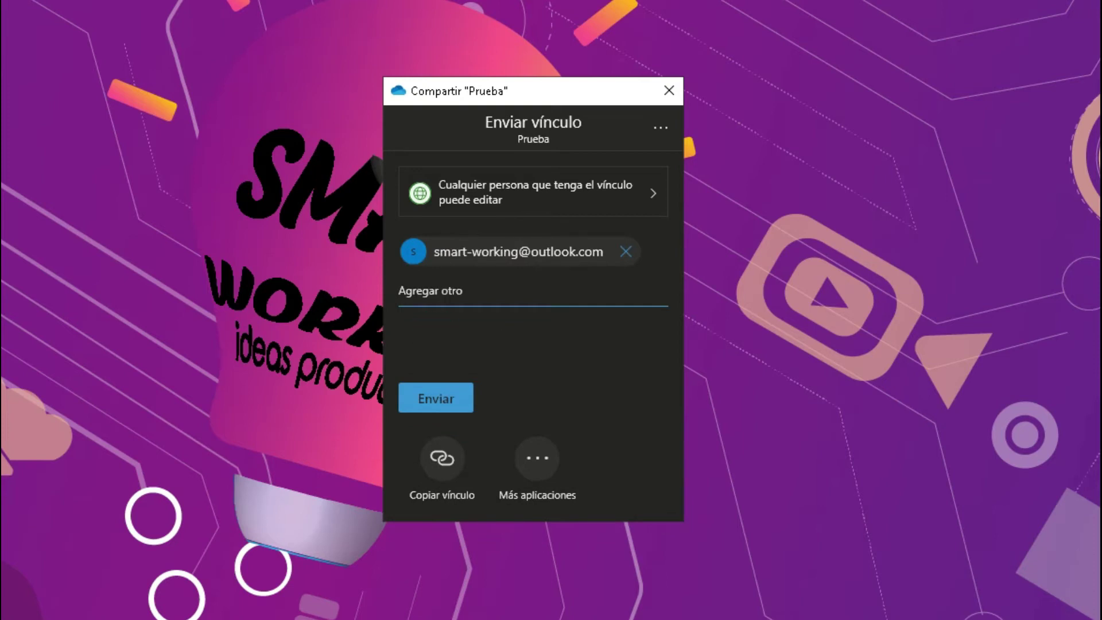
text(Carpeta de Trabajo)
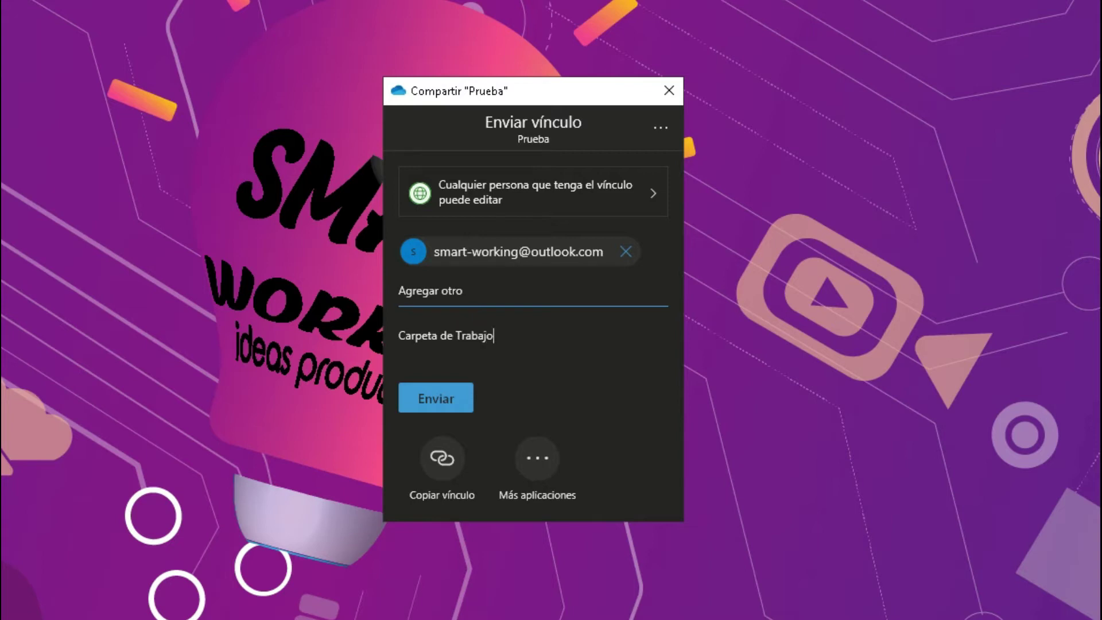
text( en Grupo)
click(521, 207)
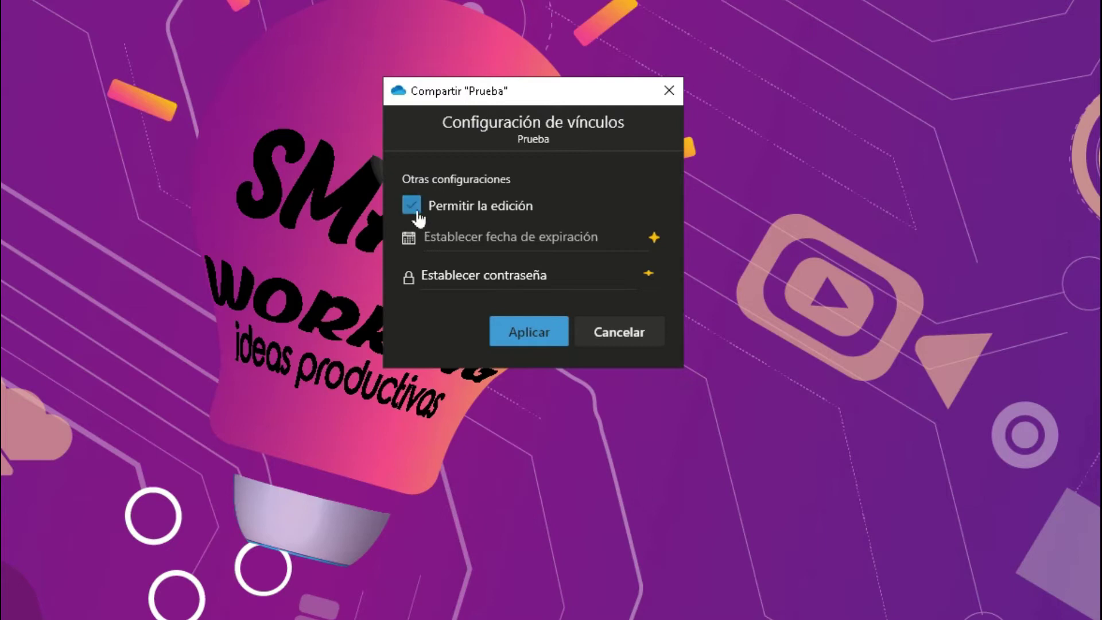
- Keep editing allowed on the Prueba link, apply it, and copy the link
click(410, 210)
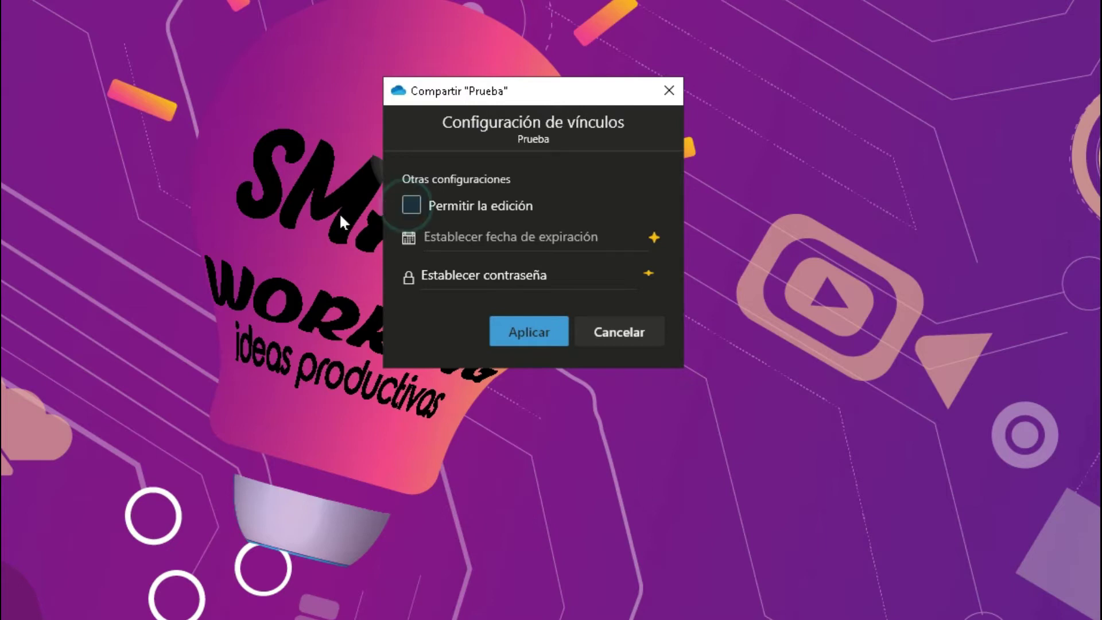
click(412, 207)
click(533, 339)
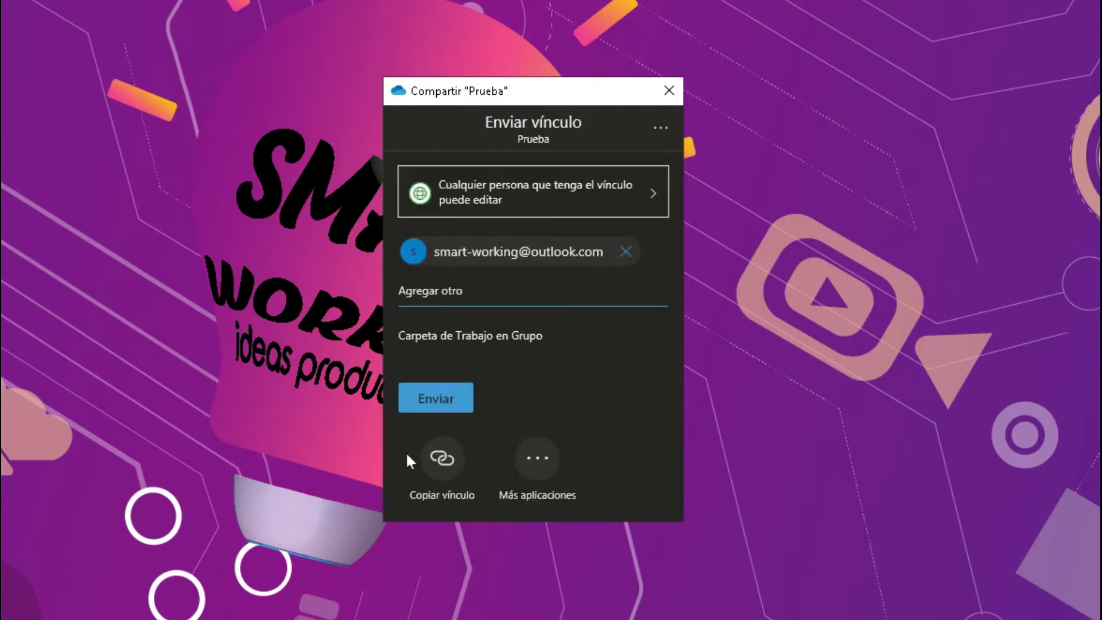
click(436, 463)
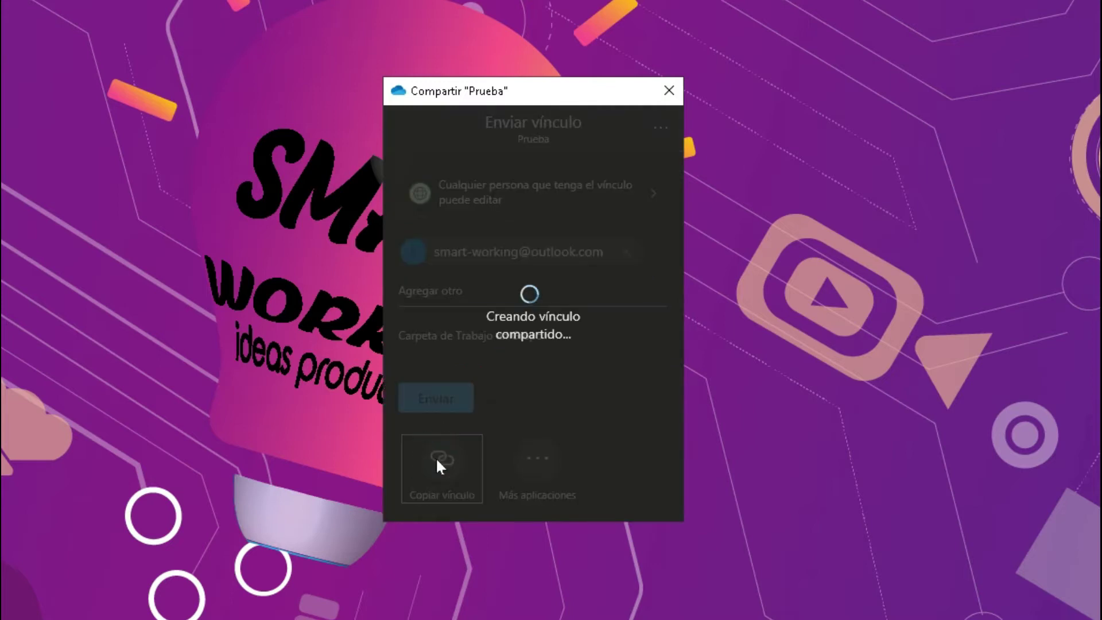
click(635, 229)
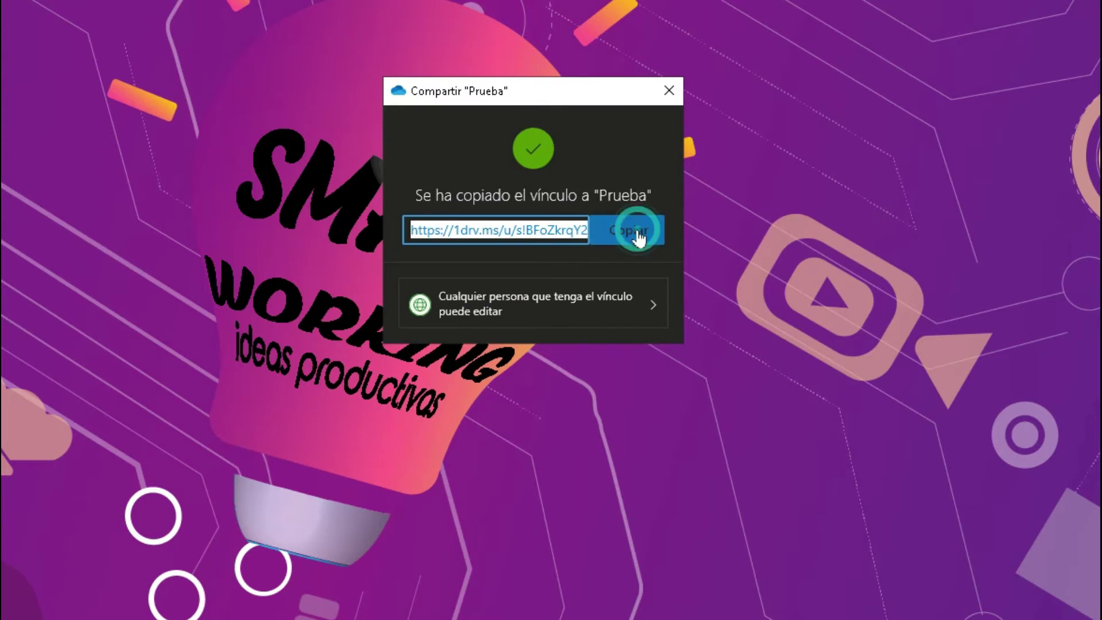
- Reapply the unchanged link settings and send the Prueba link to the recipient
click(468, 304)
click(508, 333)
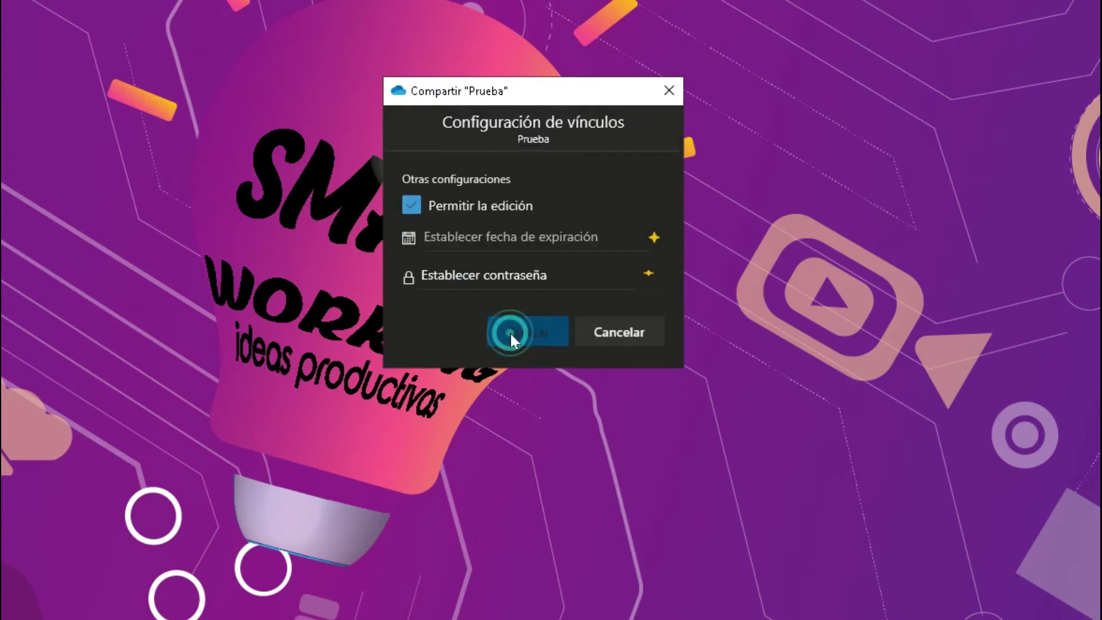
click(444, 403)
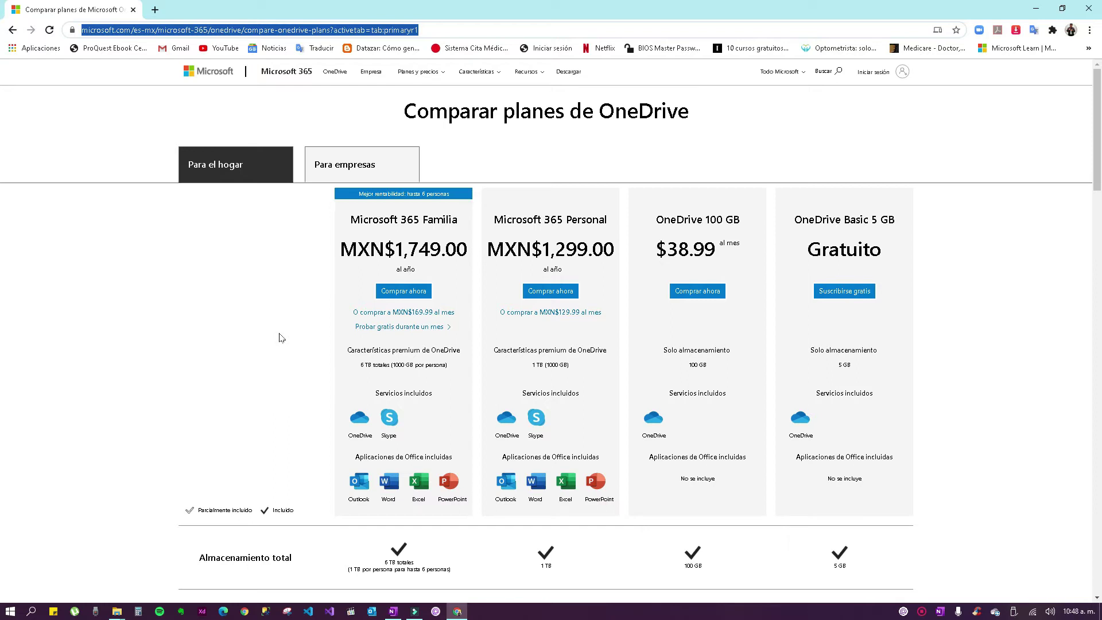
- Scroll through the plans from the free 5 GB tier to Microsoft 365 Familia, highlighting storage
scroll(281, 338, down, 1)
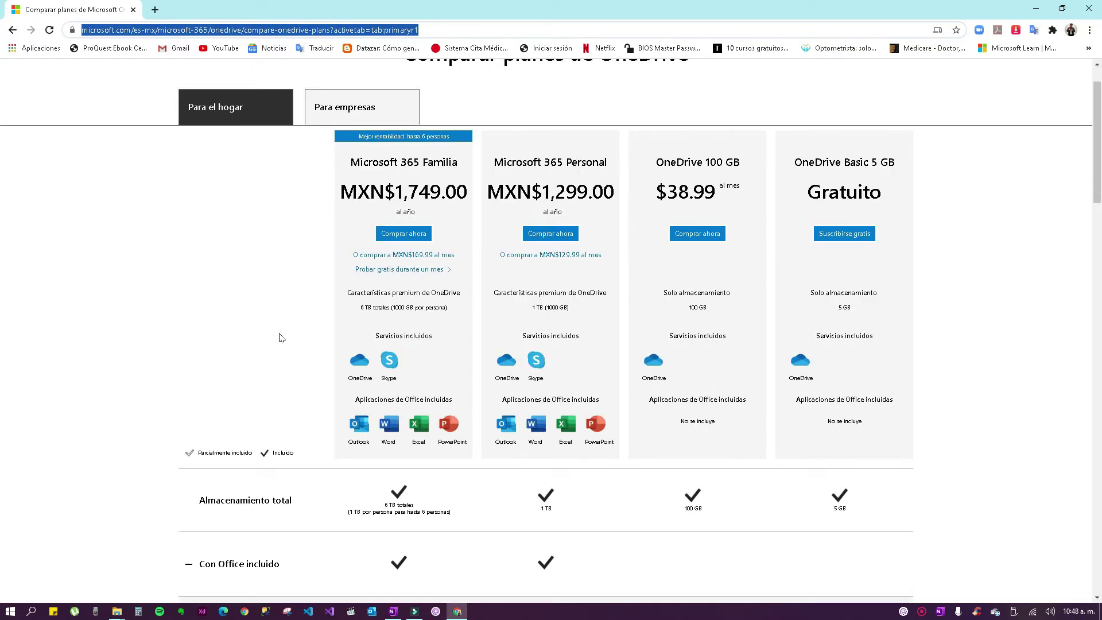
click(851, 192)
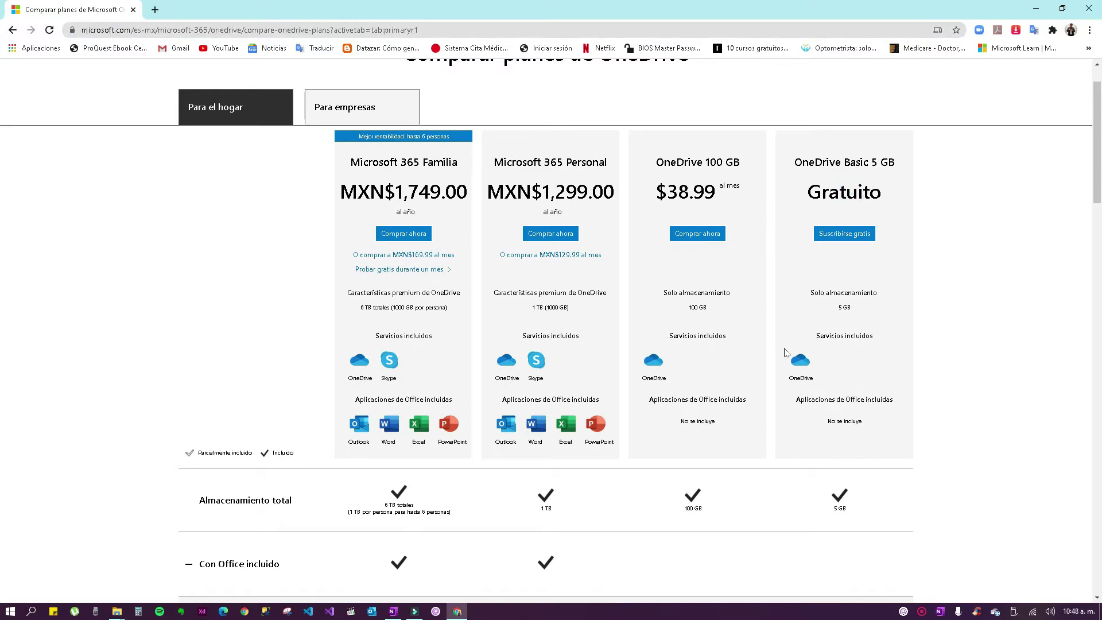
scroll(787, 352, down, 2)
drag(834, 395, 847, 397)
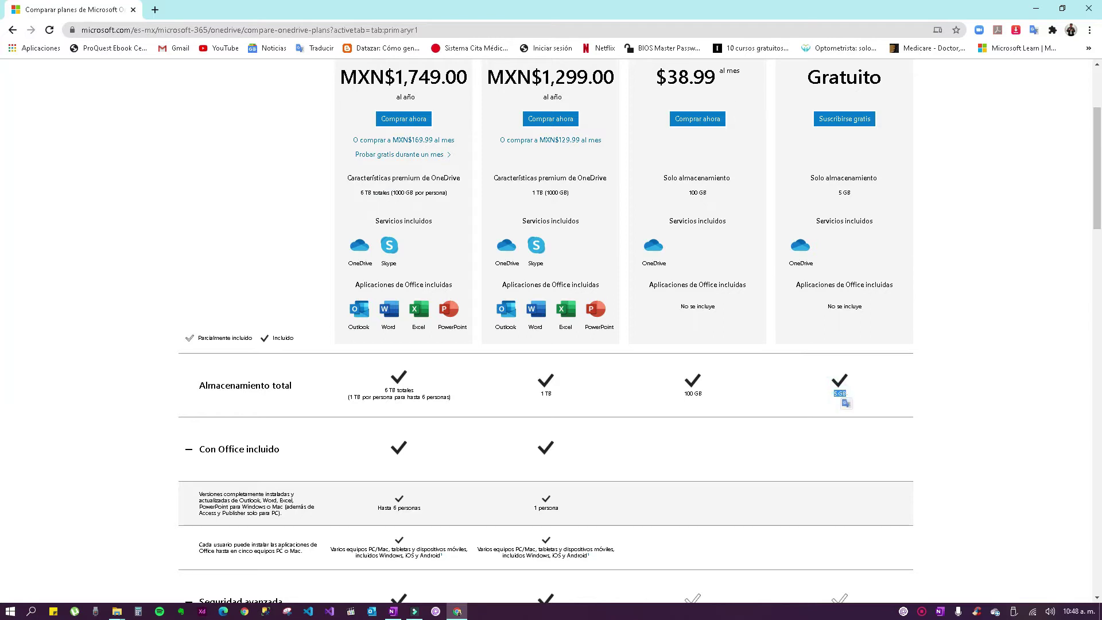
click(701, 72)
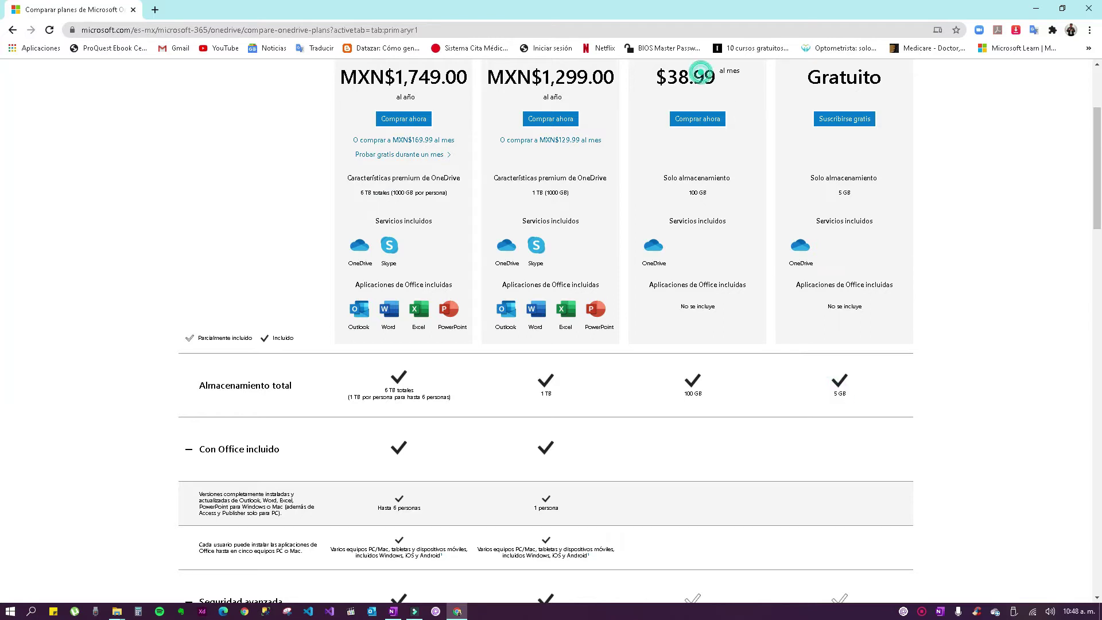
click(694, 389)
scroll(584, 96, up, 1)
click(551, 134)
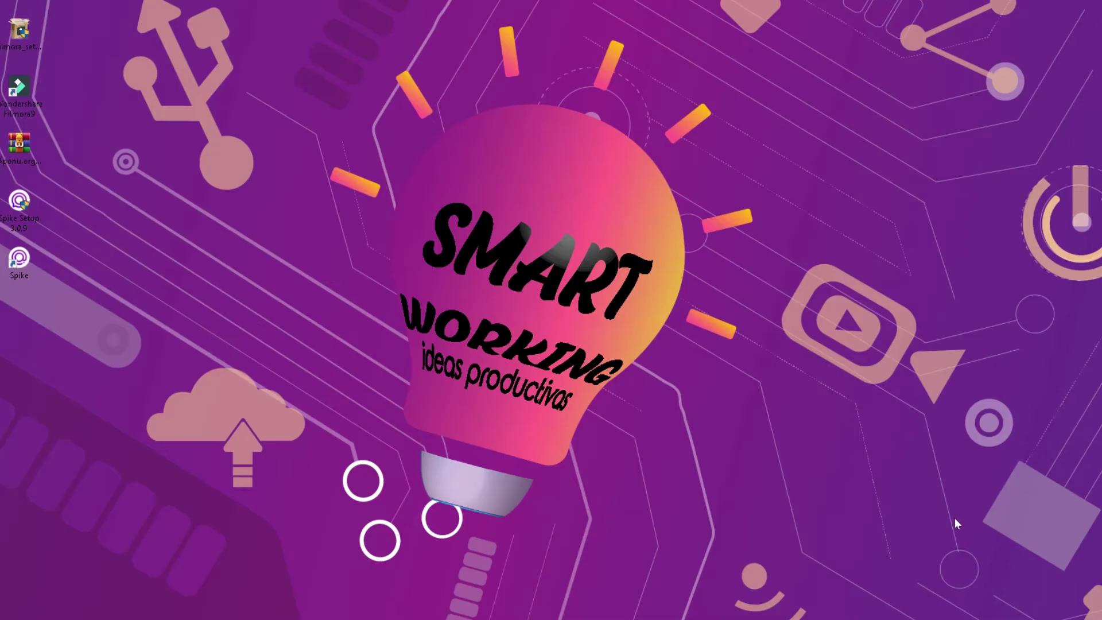
- Cap OneDrive's upload and download rates at 125 KB/s in the Red settings
click(971, 619)
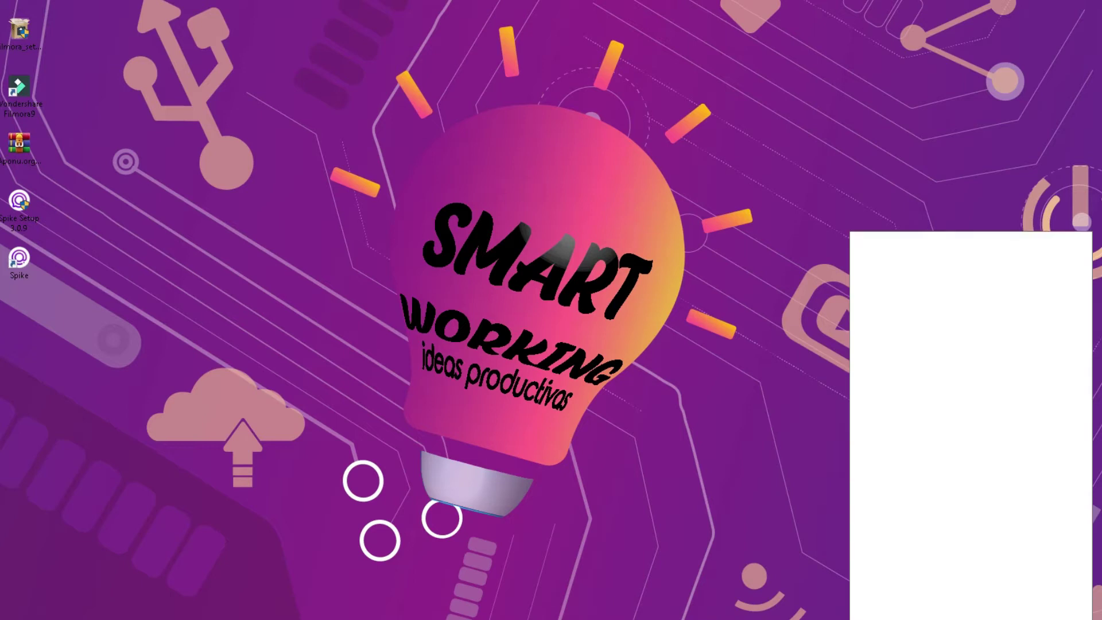
click(1044, 614)
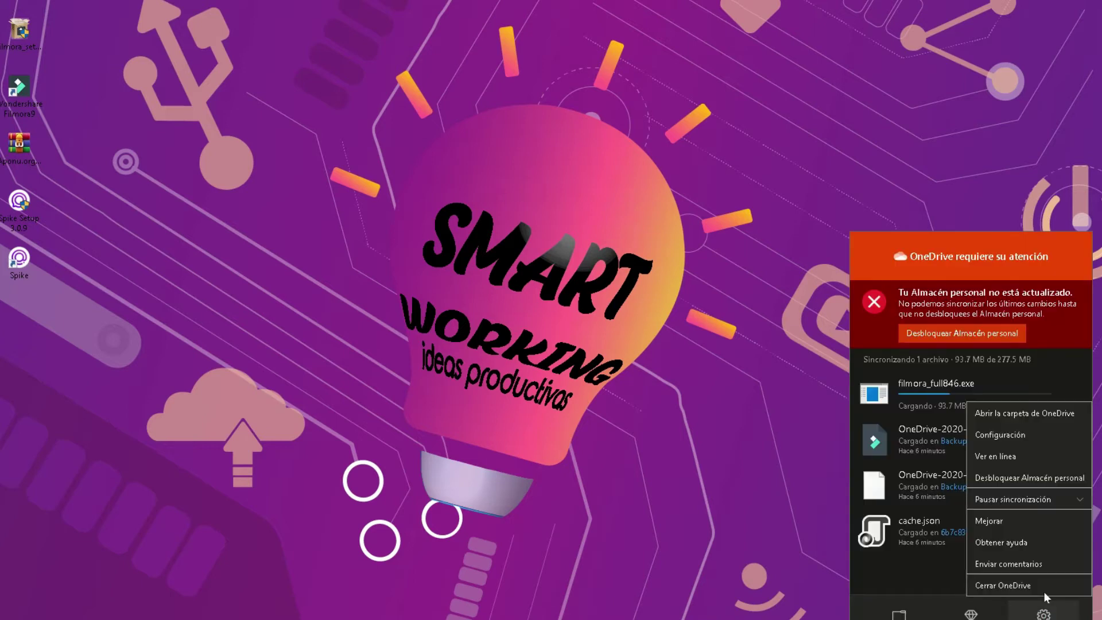
click(1022, 438)
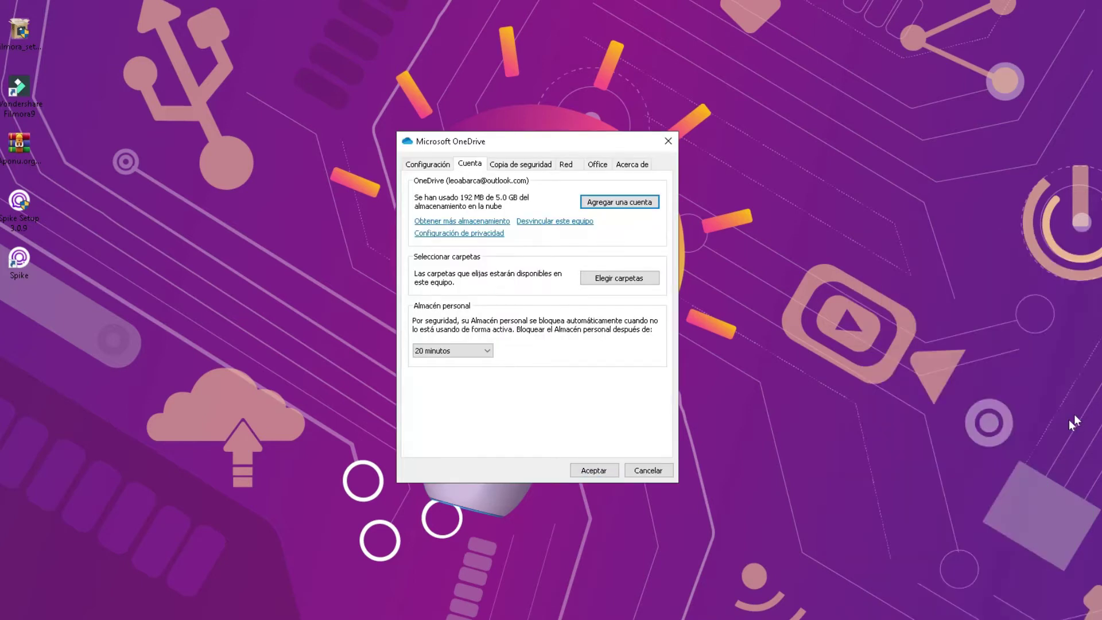
click(572, 166)
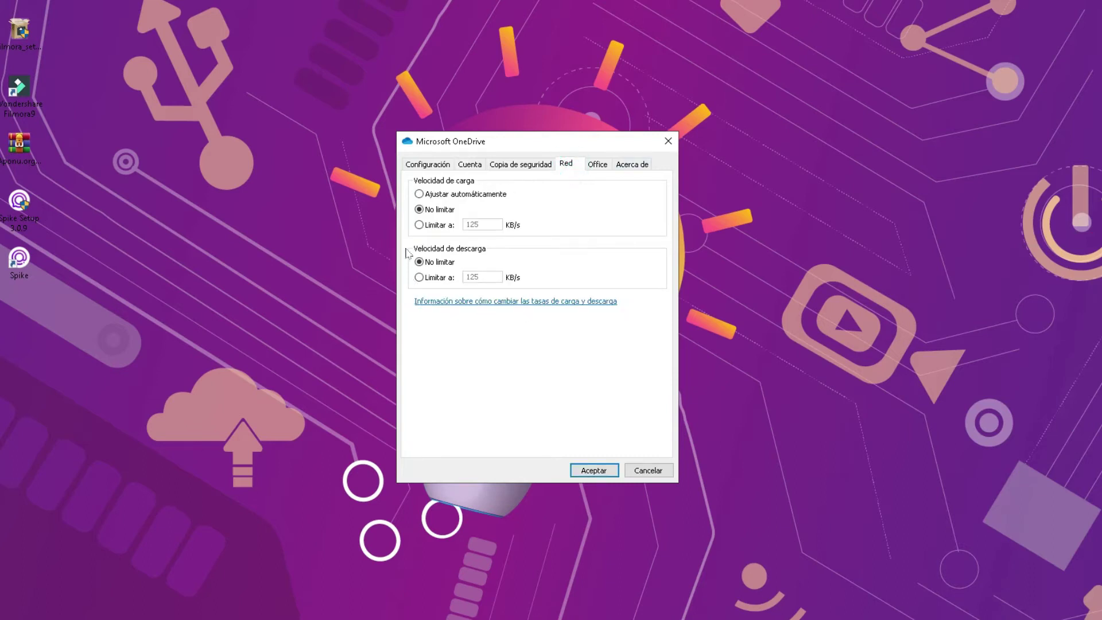
click(418, 226)
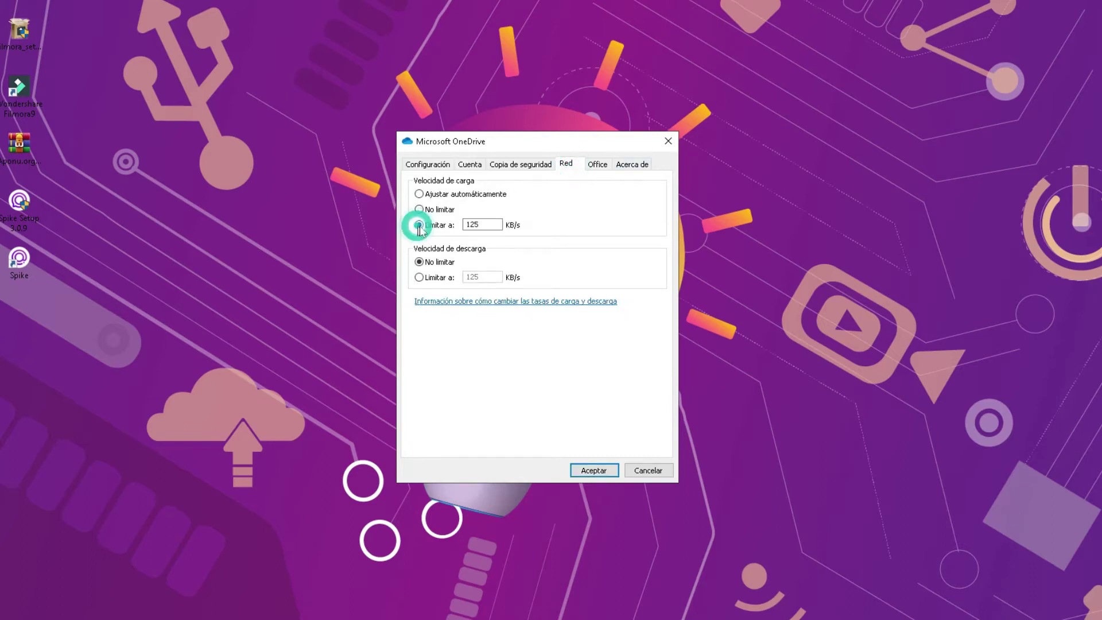
click(419, 279)
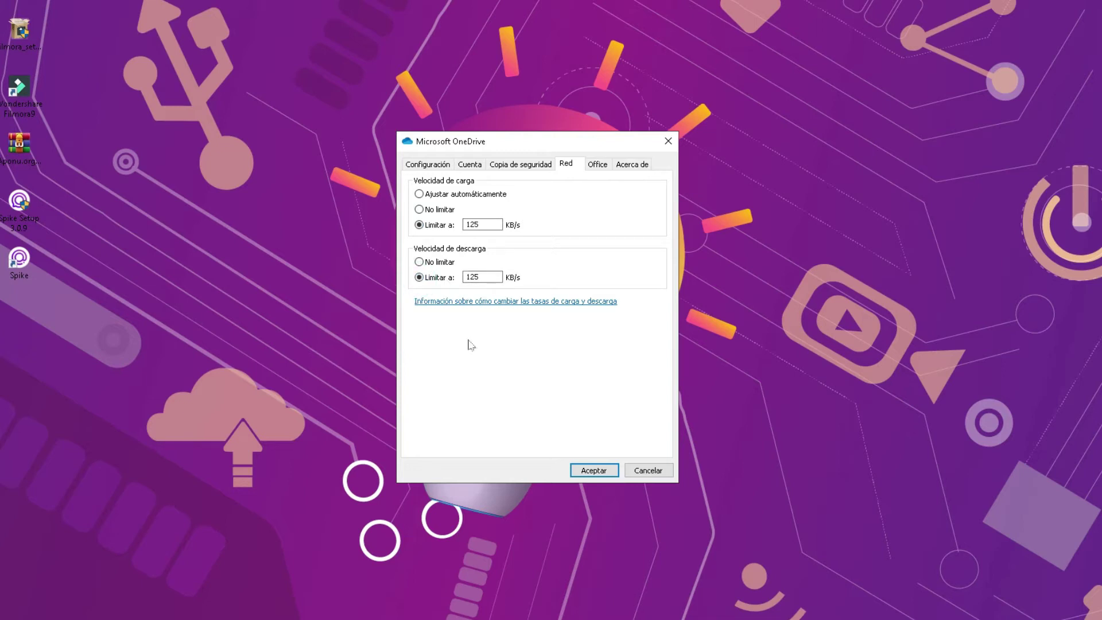
click(585, 471)
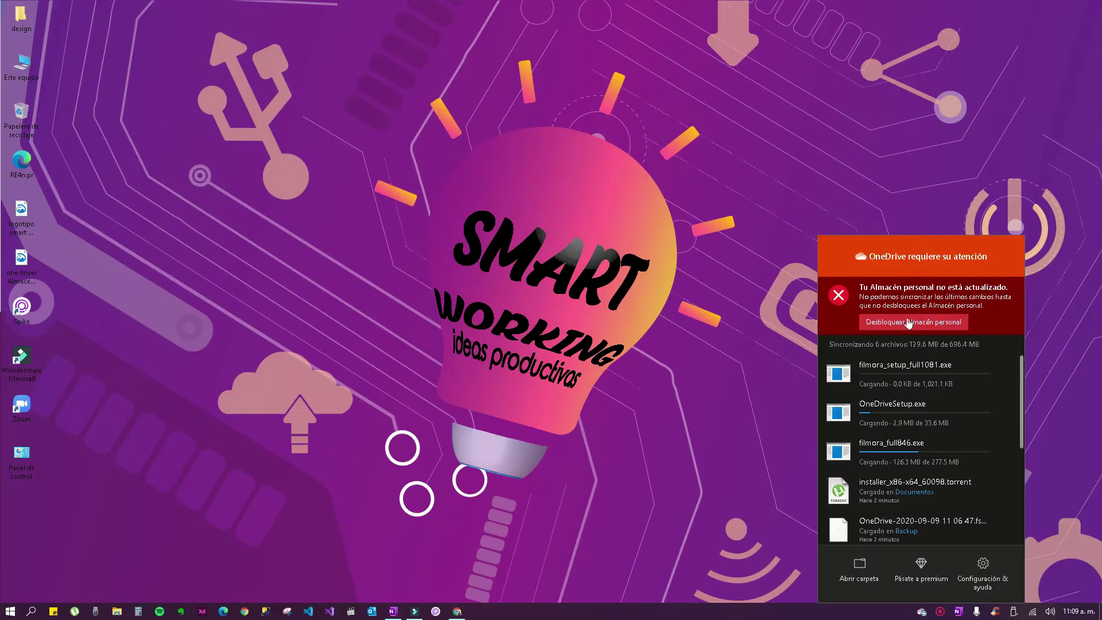
- Start unlocking the Personal Vault, request an e-mailed verification code, and switch to Gmail
click(908, 322)
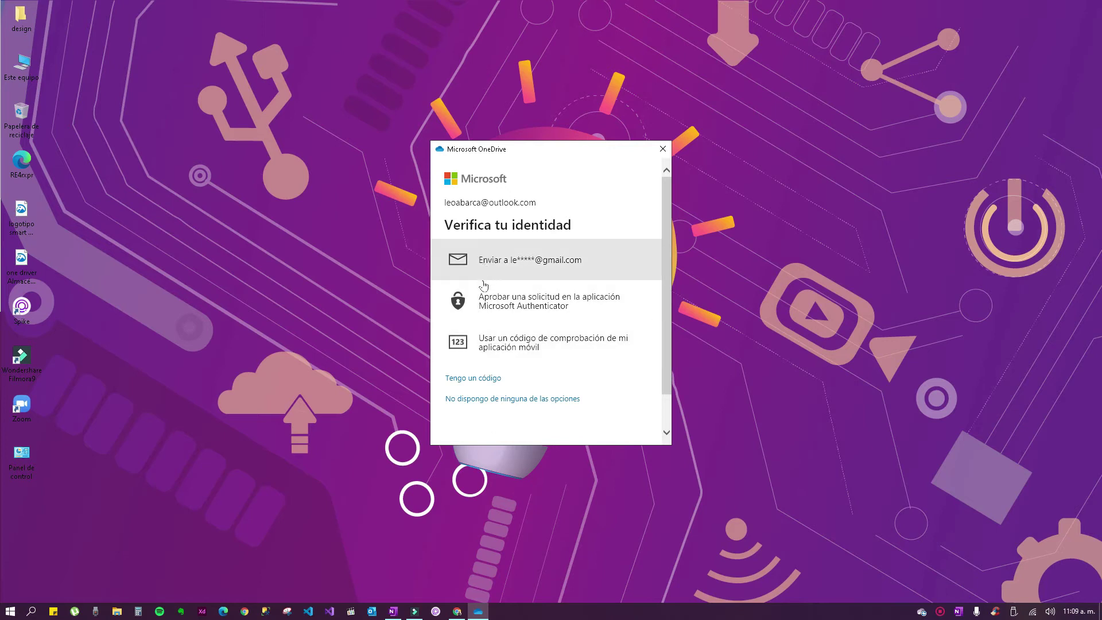
click(528, 263)
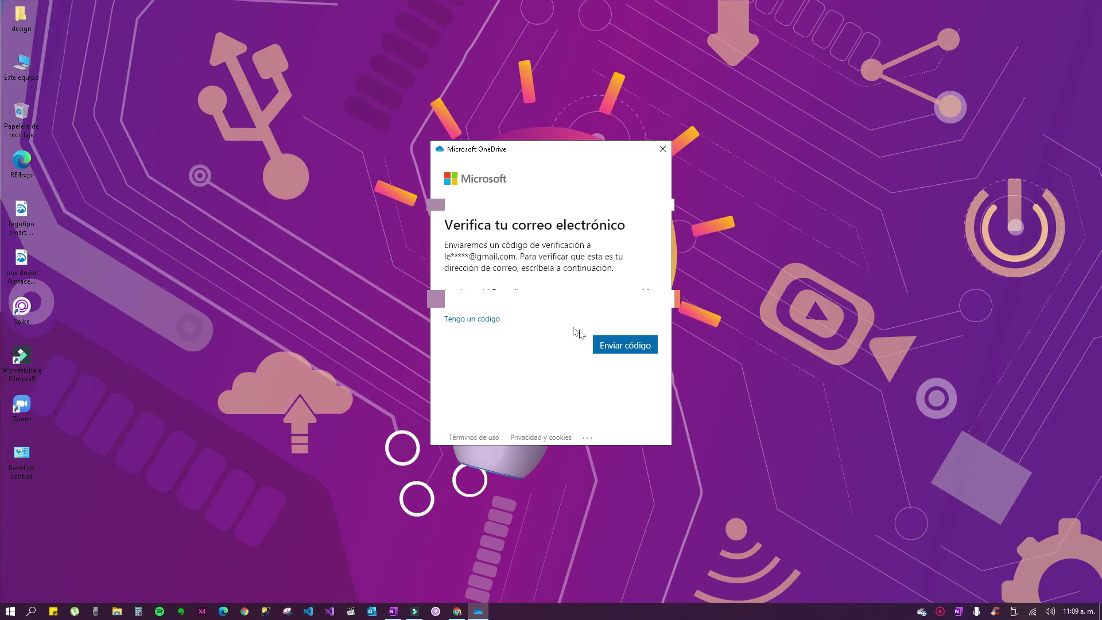
click(619, 353)
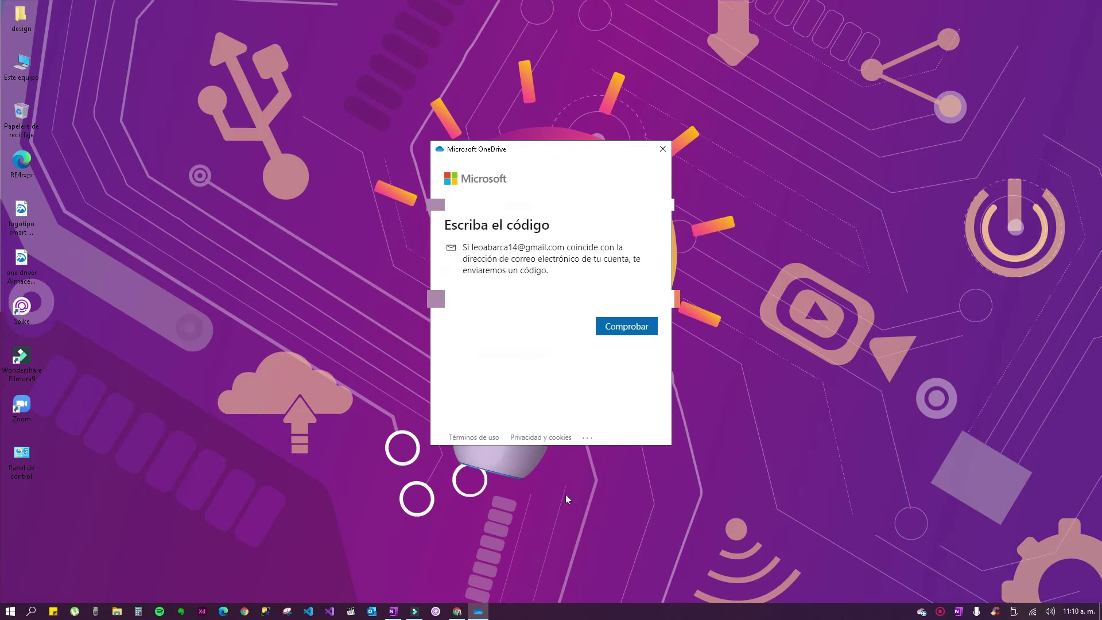
click(457, 611)
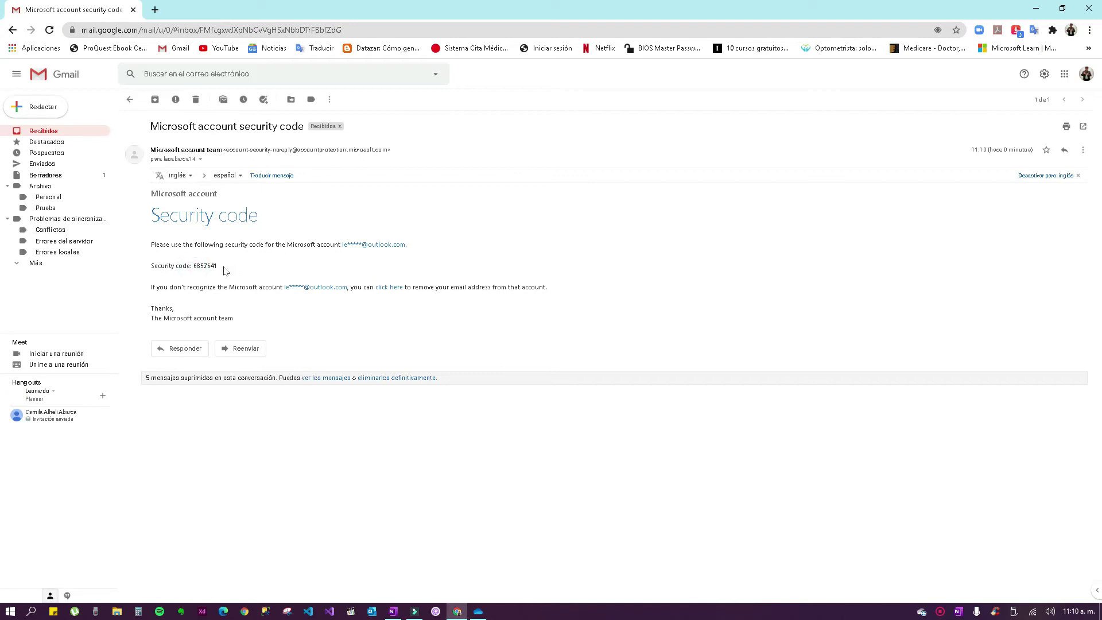
- Copy the security code from the Gmail message and submit it in OneDrive's verification dialog
drag(218, 266, 197, 267)
key(alt+Tab)
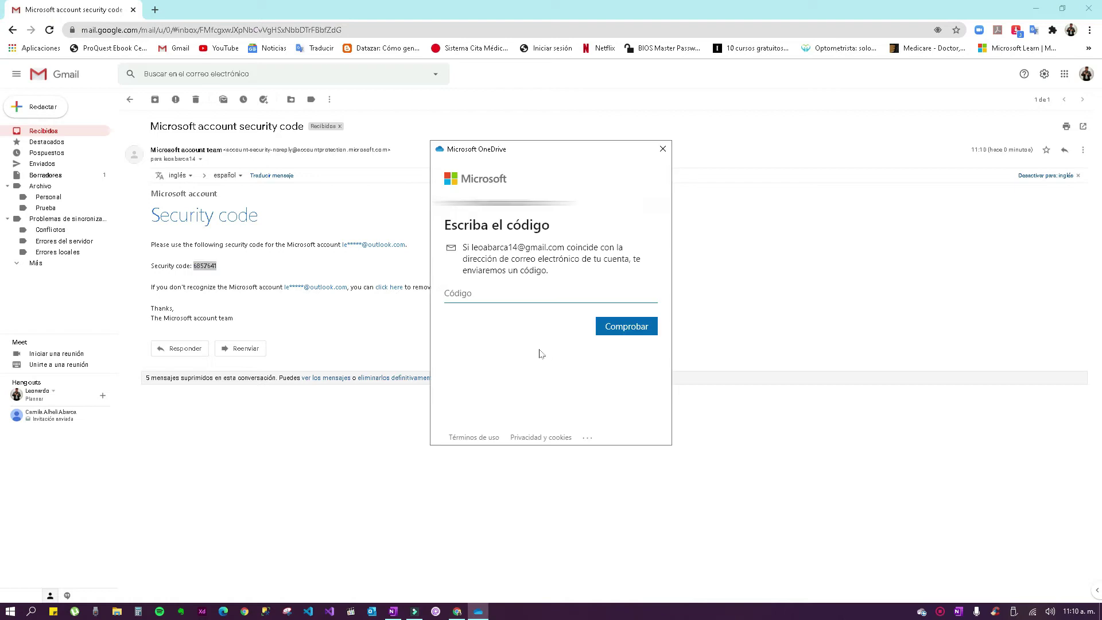
click(530, 296)
click(614, 328)
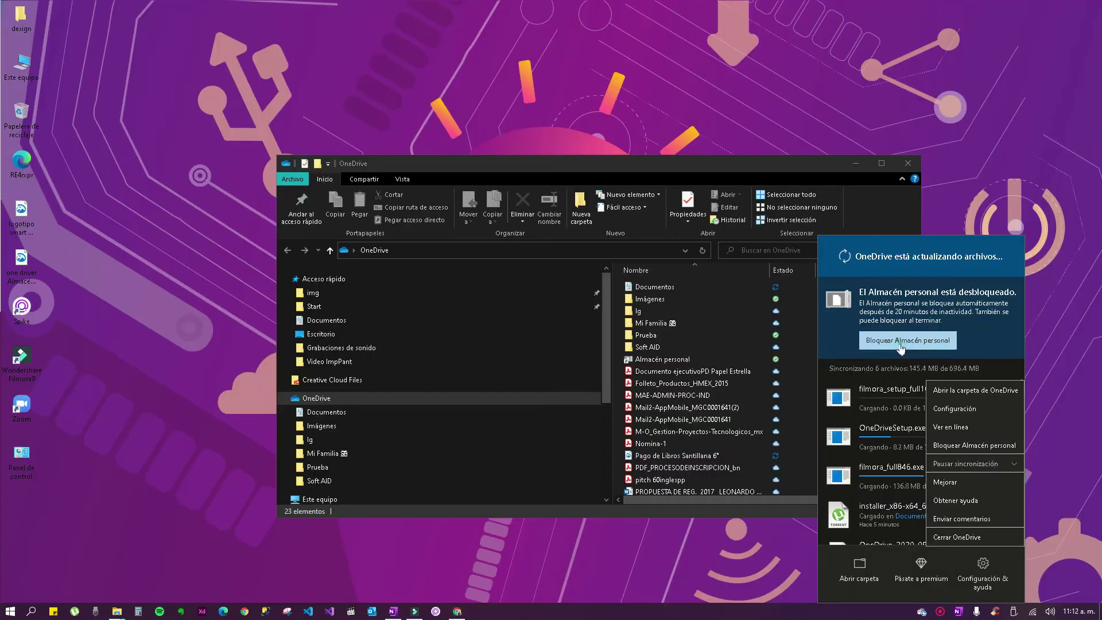
- Lock the Personal Vault, confirming despite the unsaved-changes warning
click(910, 343)
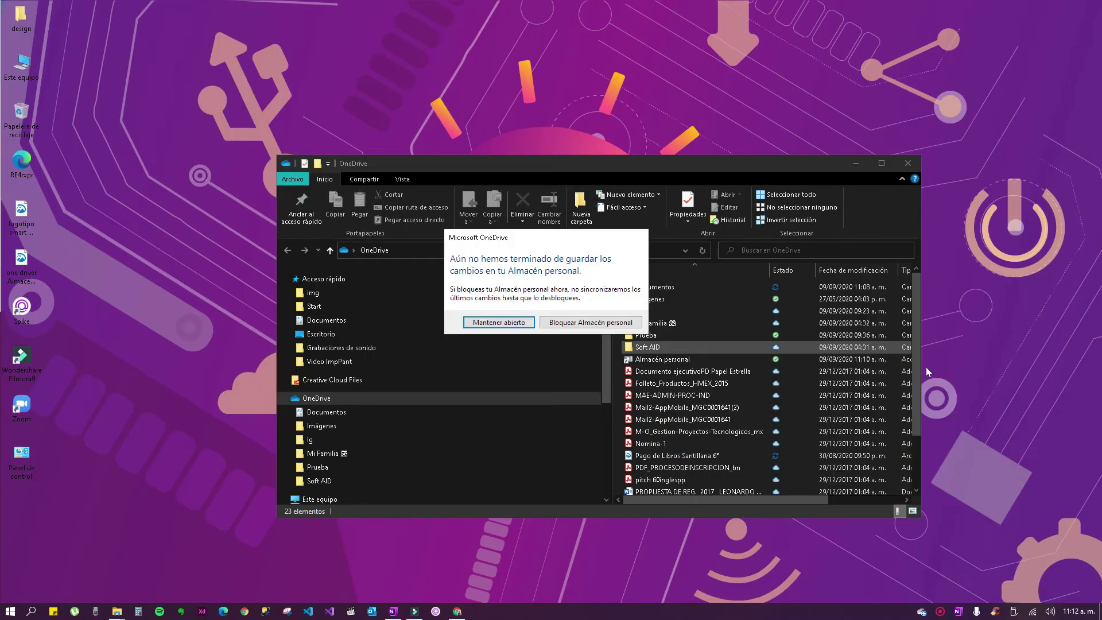
click(591, 322)
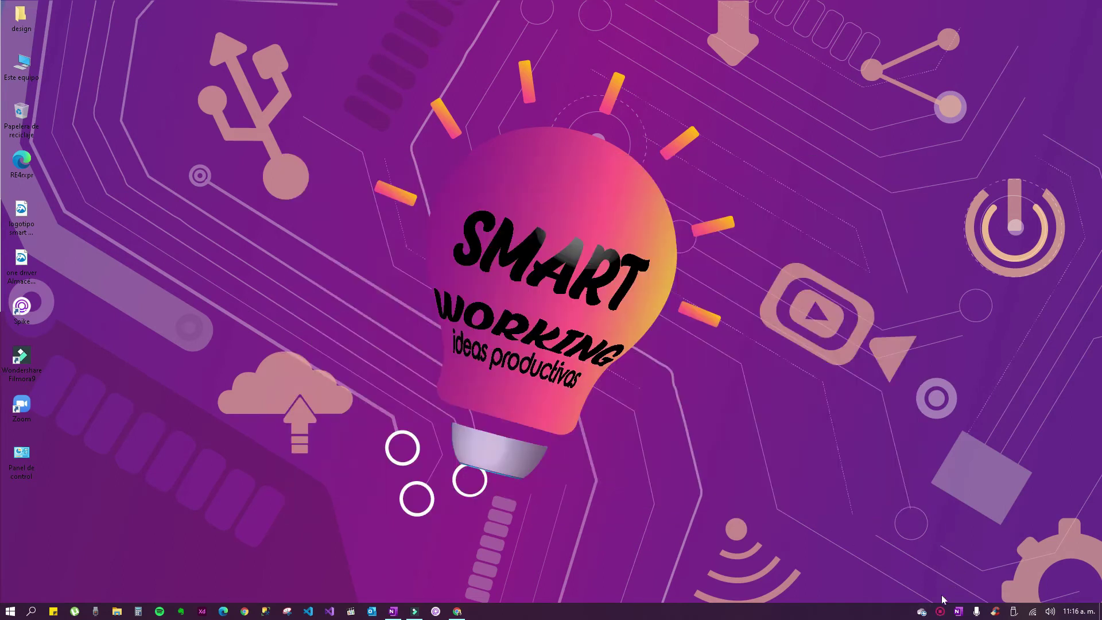
- Pause OneDrive syncing for 2 hours and dismiss the status panel
click(923, 612)
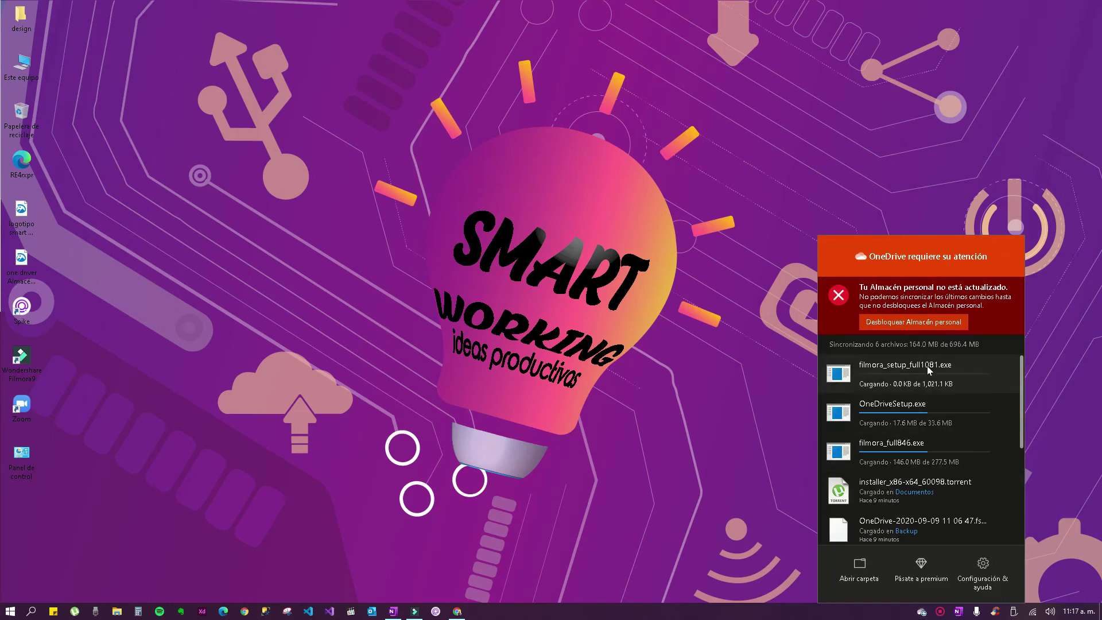
click(972, 573)
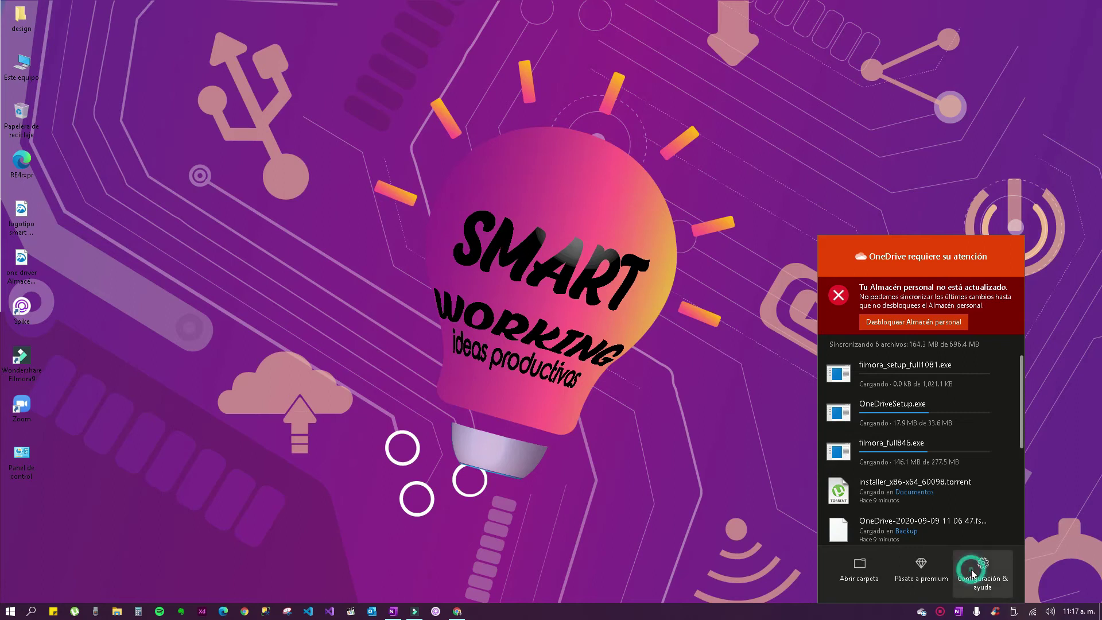
click(980, 464)
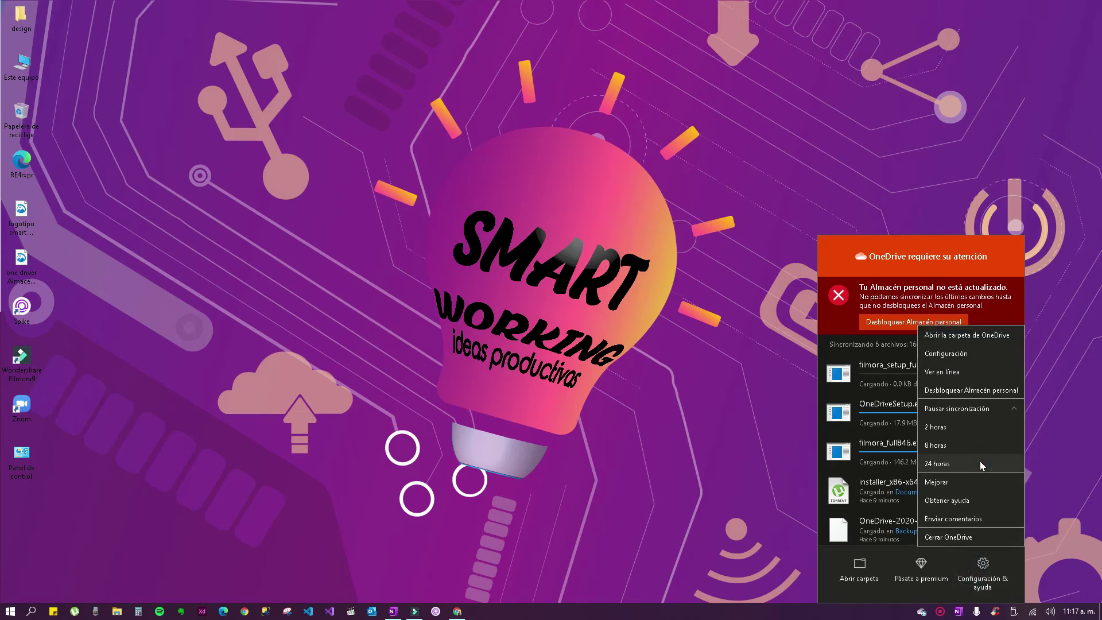
click(958, 429)
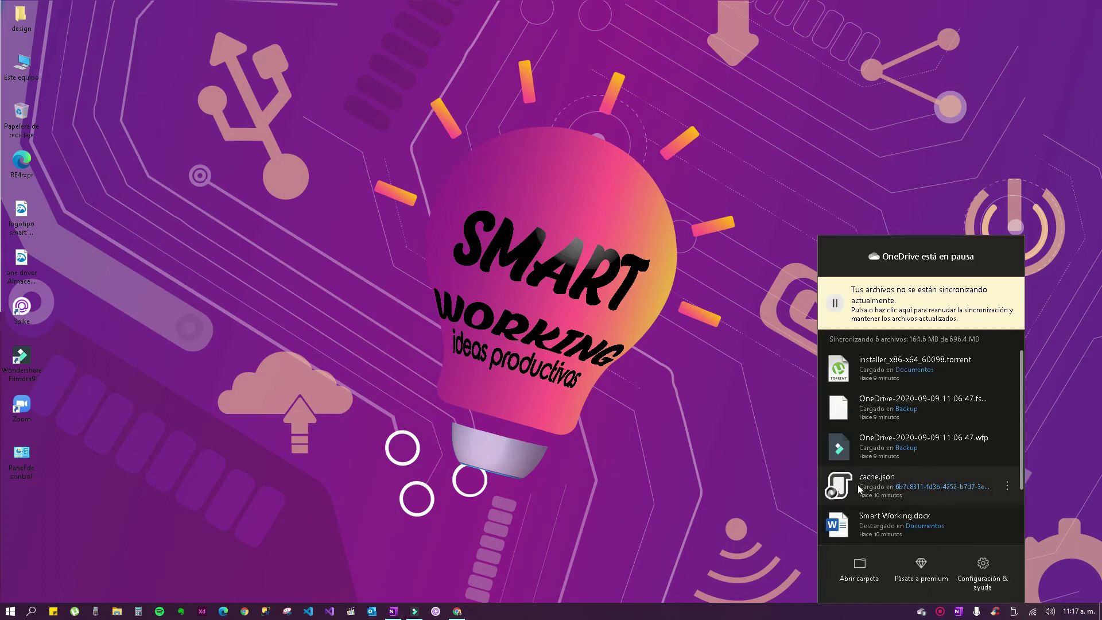
click(683, 480)
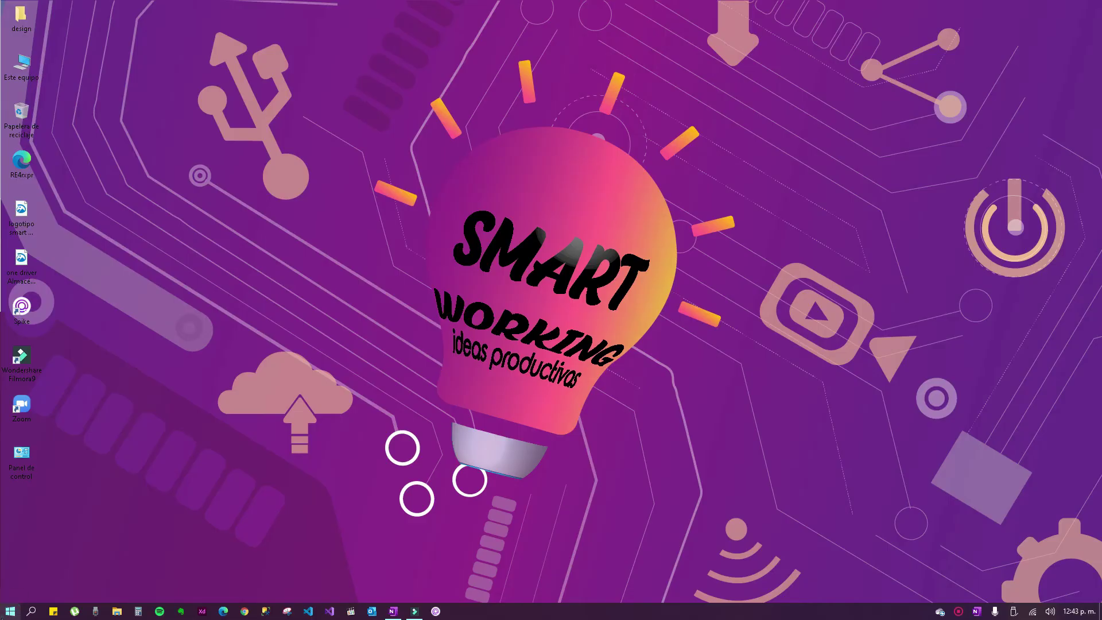
- Launch Word, connect OneDrive: Personal as a storage service with the account e-mail, then go back
click(10, 611)
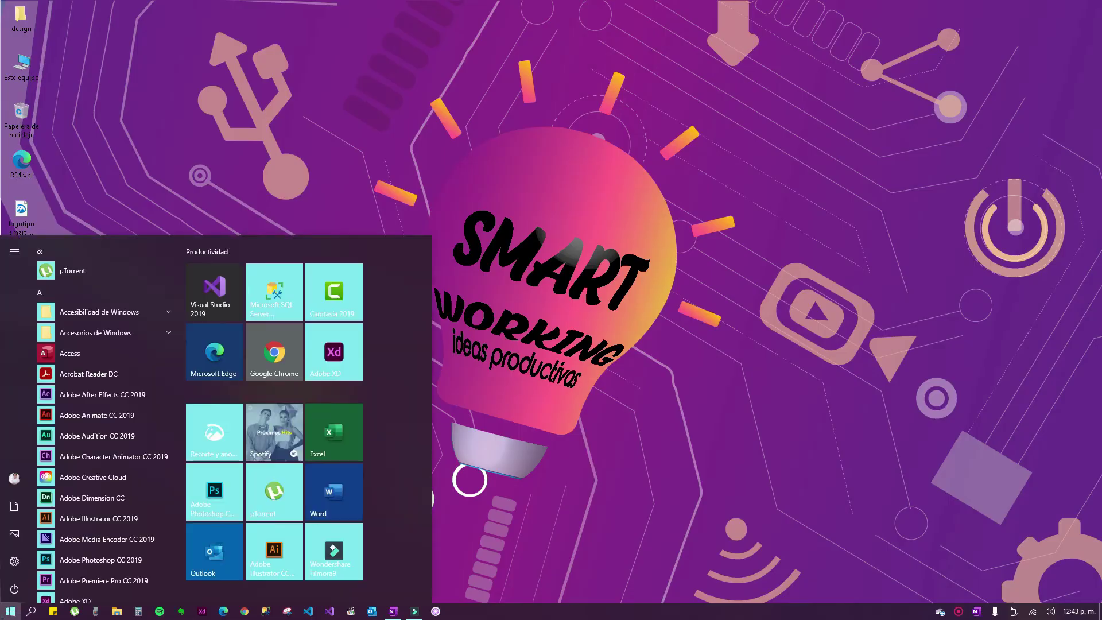
click(337, 496)
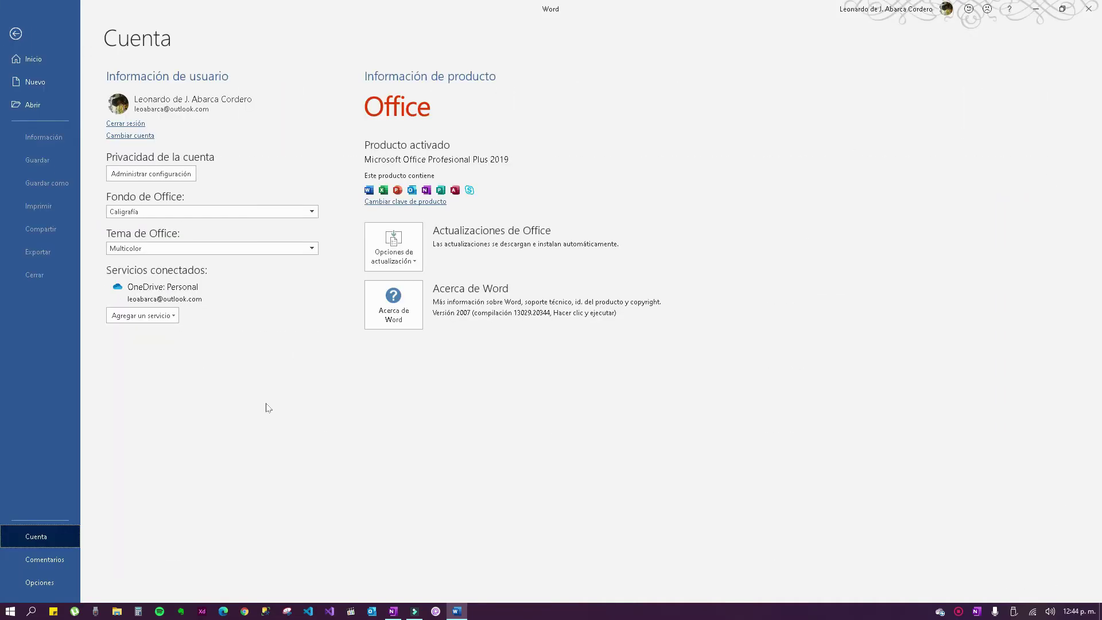
click(175, 317)
mouse_move(240, 343)
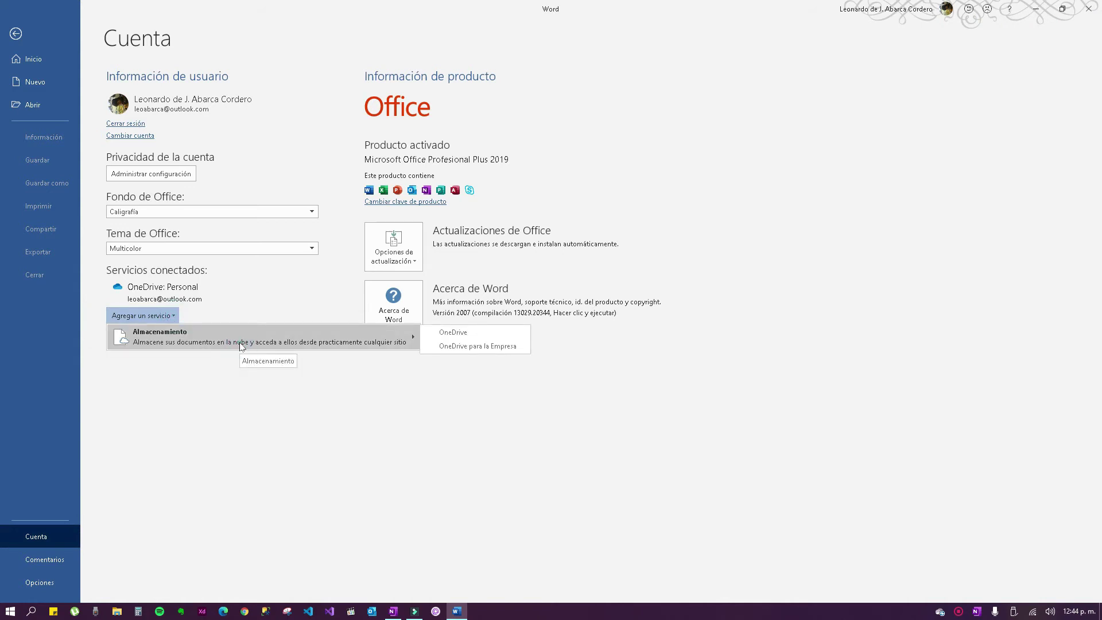
click(480, 333)
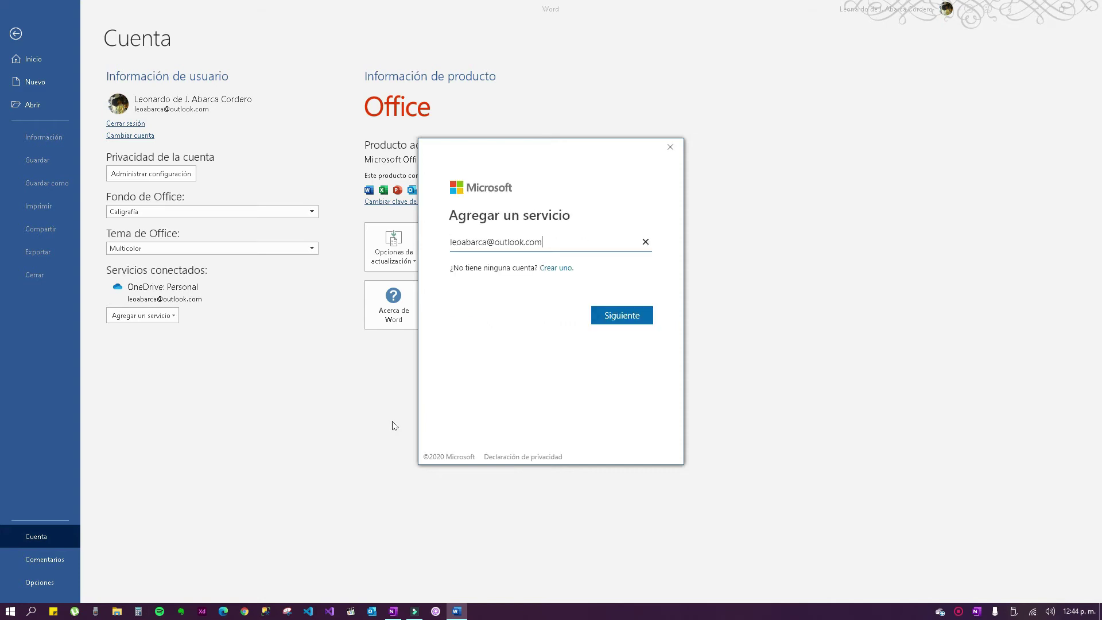
click(598, 320)
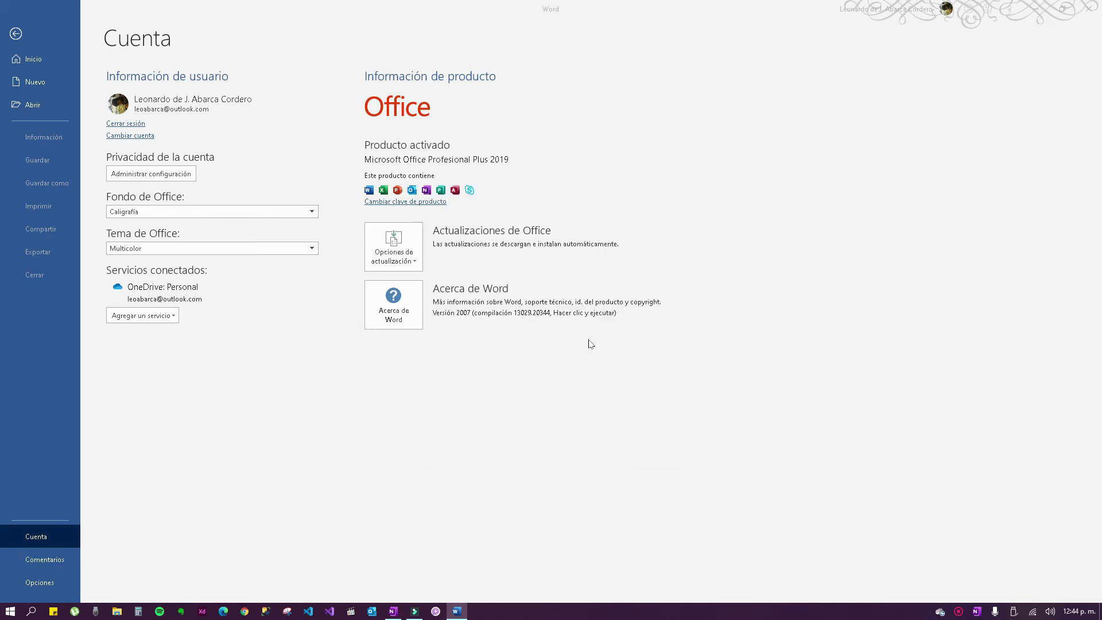
click(15, 36)
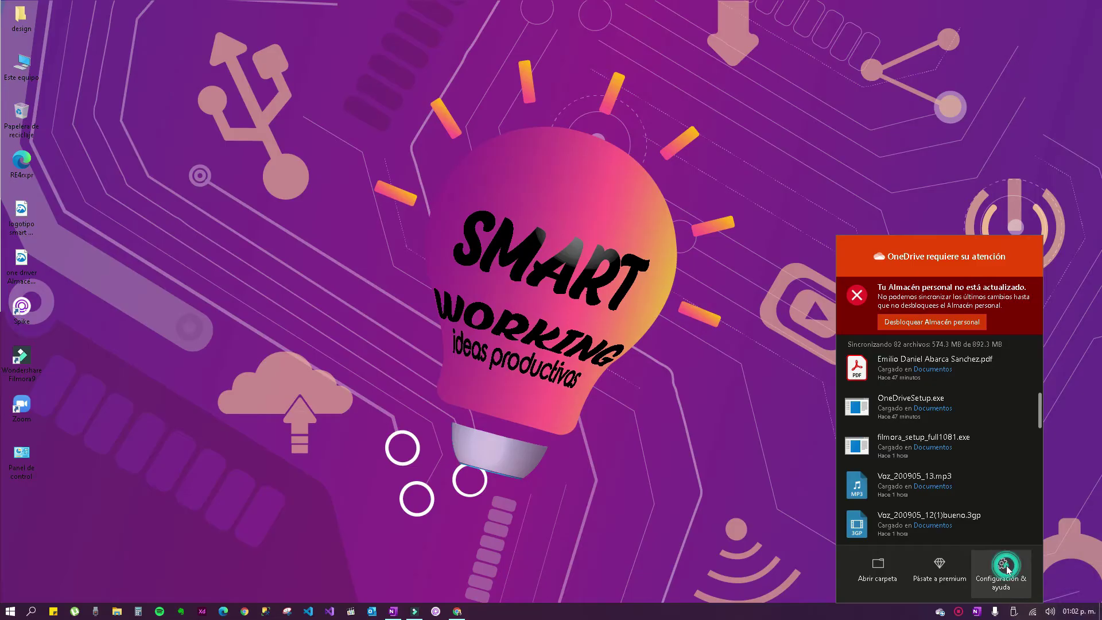
- Open OneDrive settings' Copia de seguridad tab and its Administrar copias de seguridad manager
click(1008, 566)
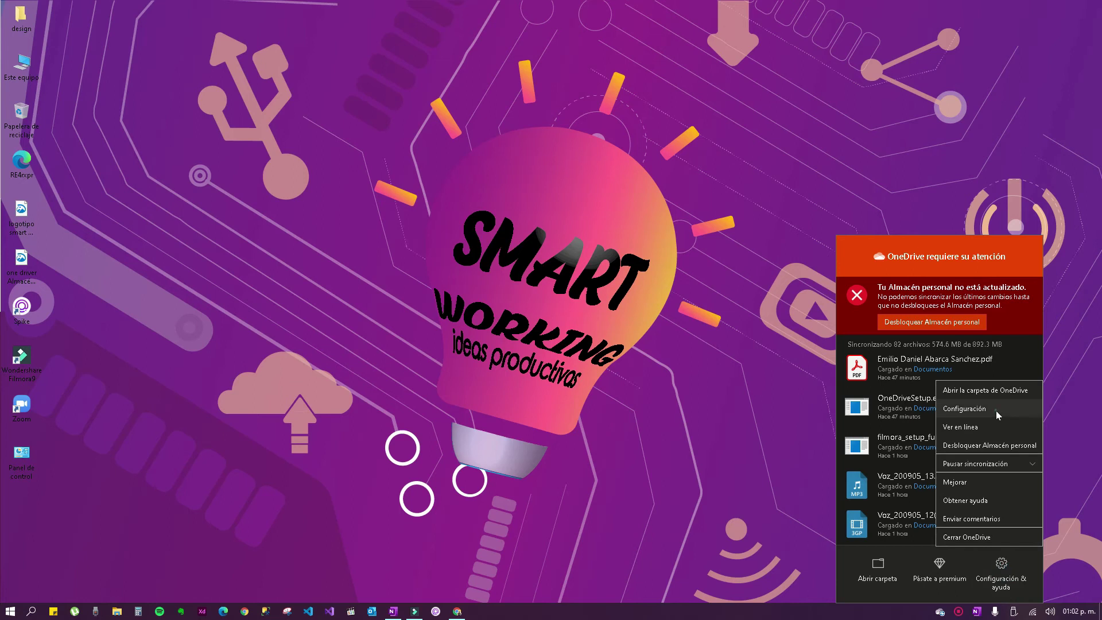
click(996, 409)
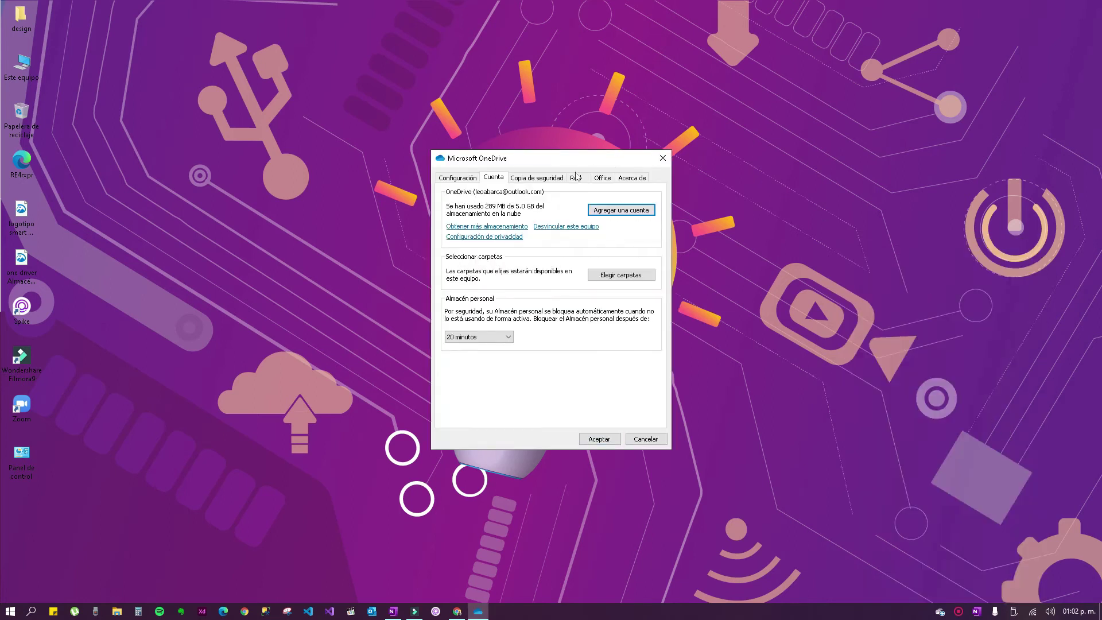
click(548, 178)
click(652, 206)
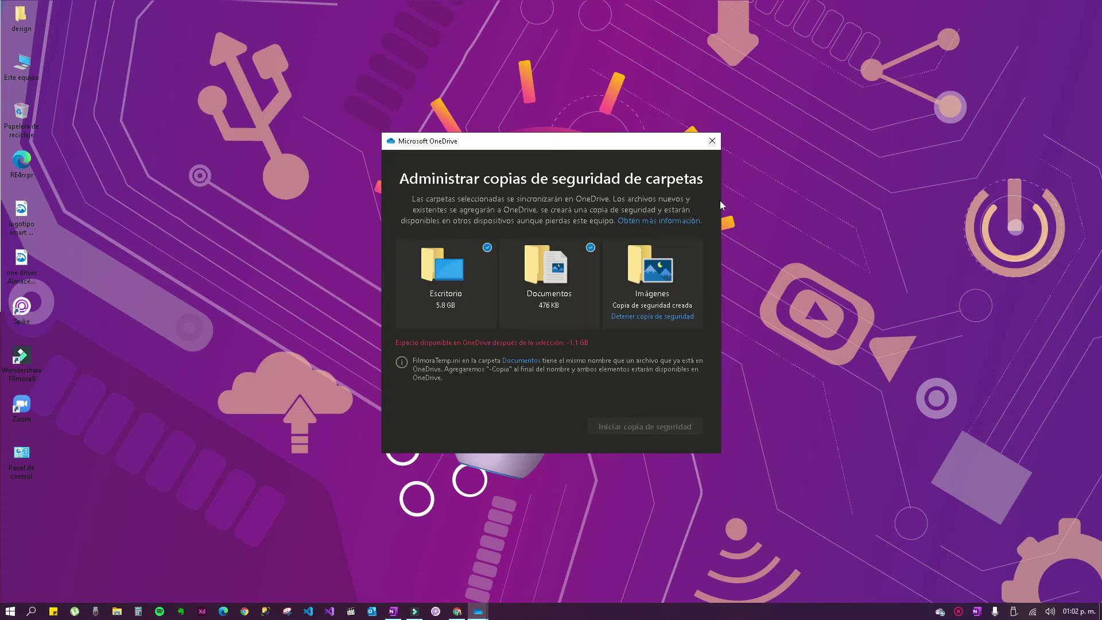
- Untick Escritorio, leave Documentos ticked, and start the Documentos folder backup
click(488, 248)
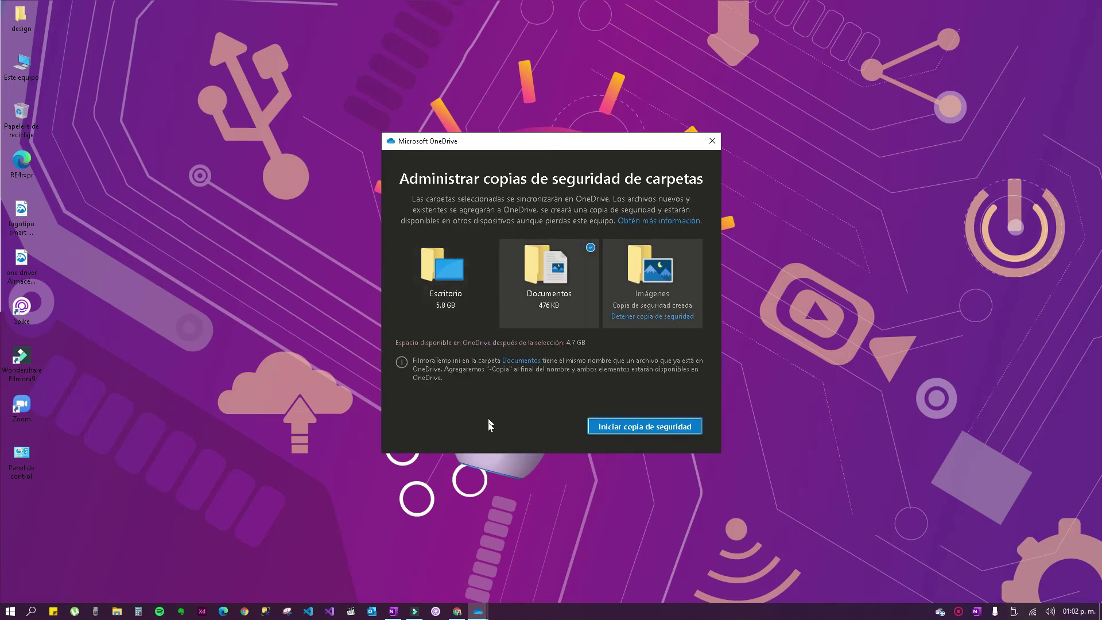
click(589, 247)
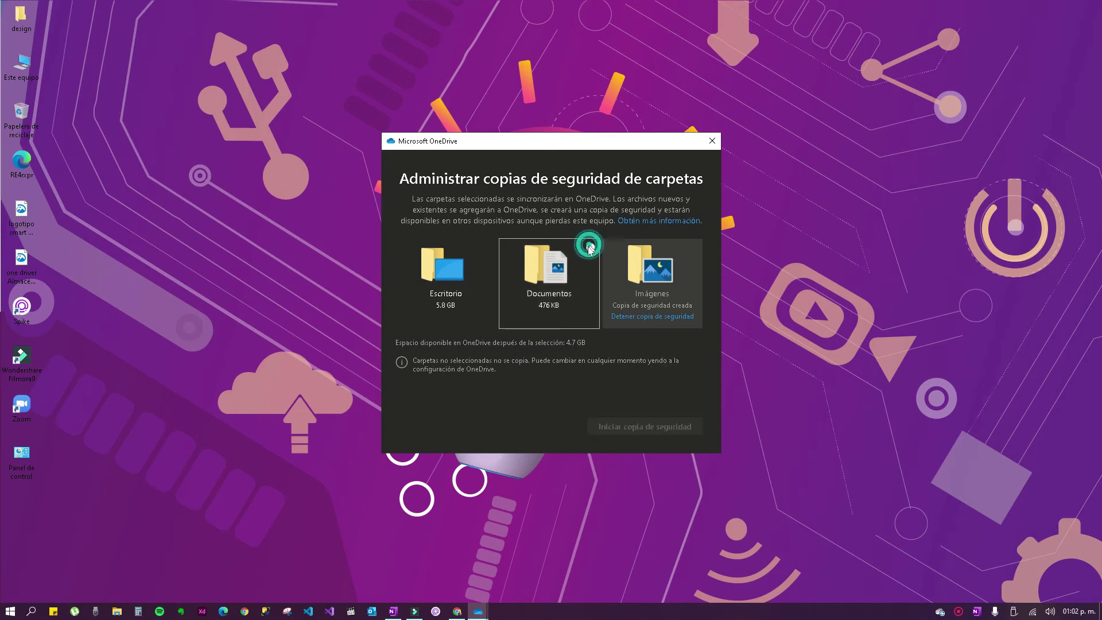
click(590, 248)
click(591, 248)
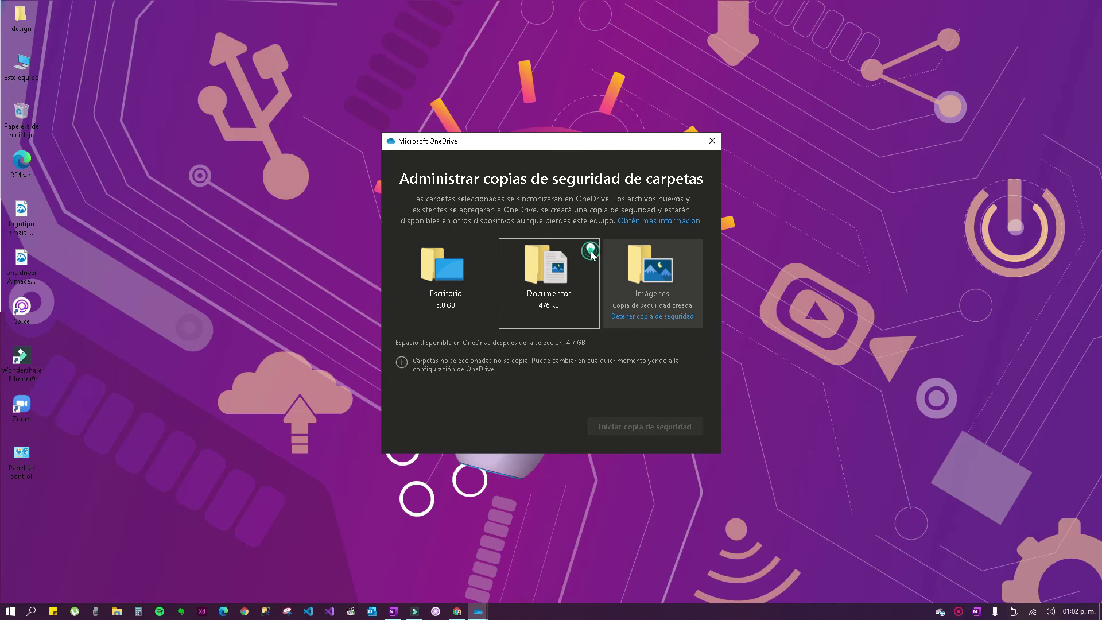
click(591, 249)
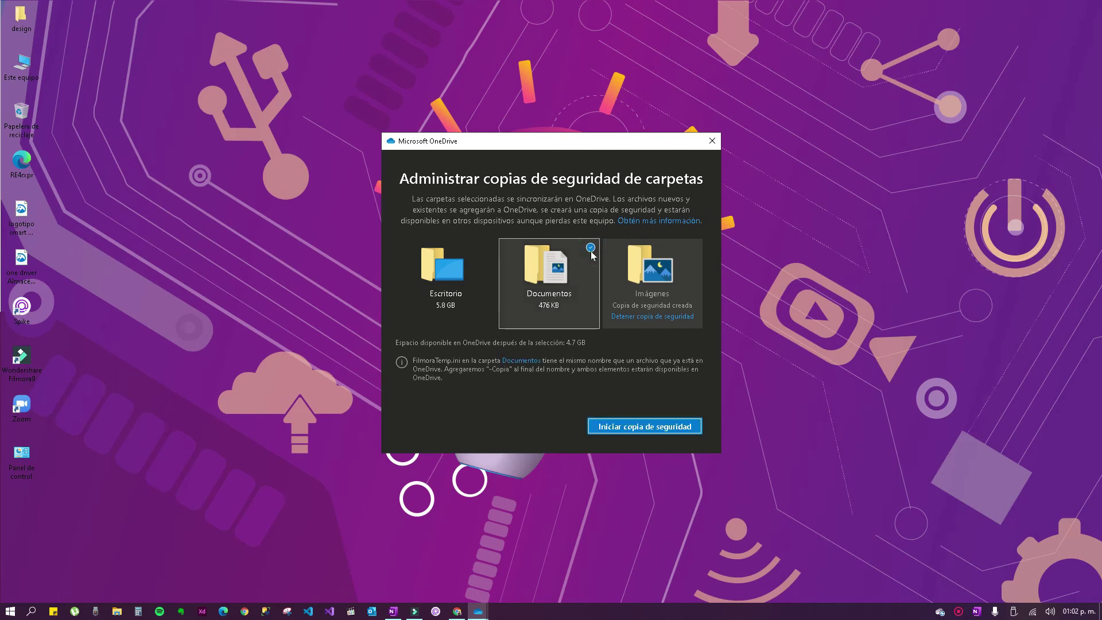
click(599, 427)
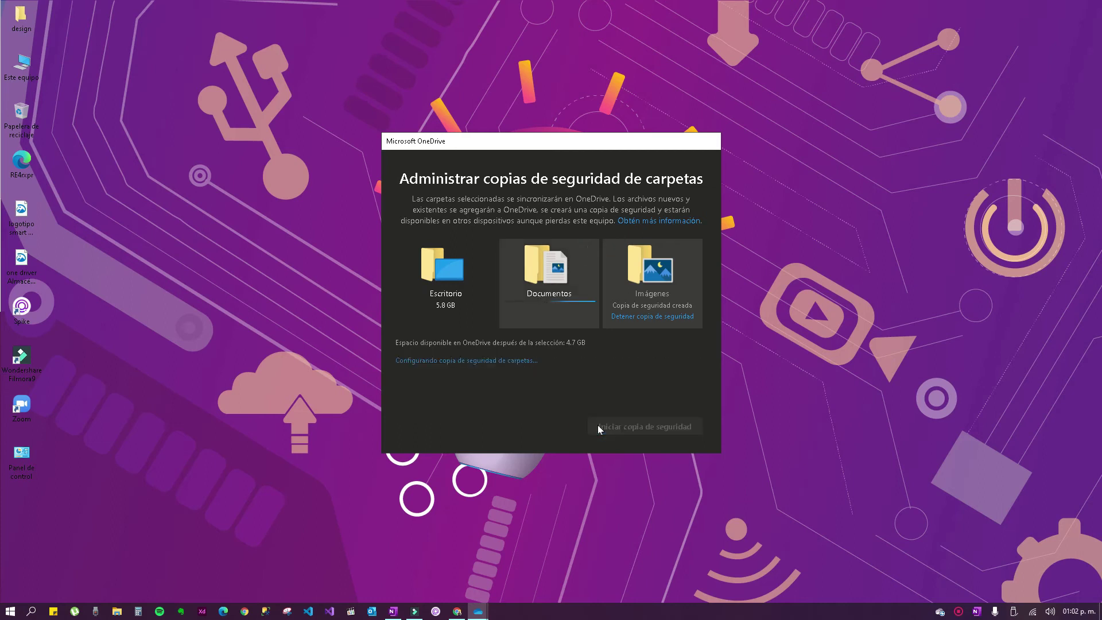